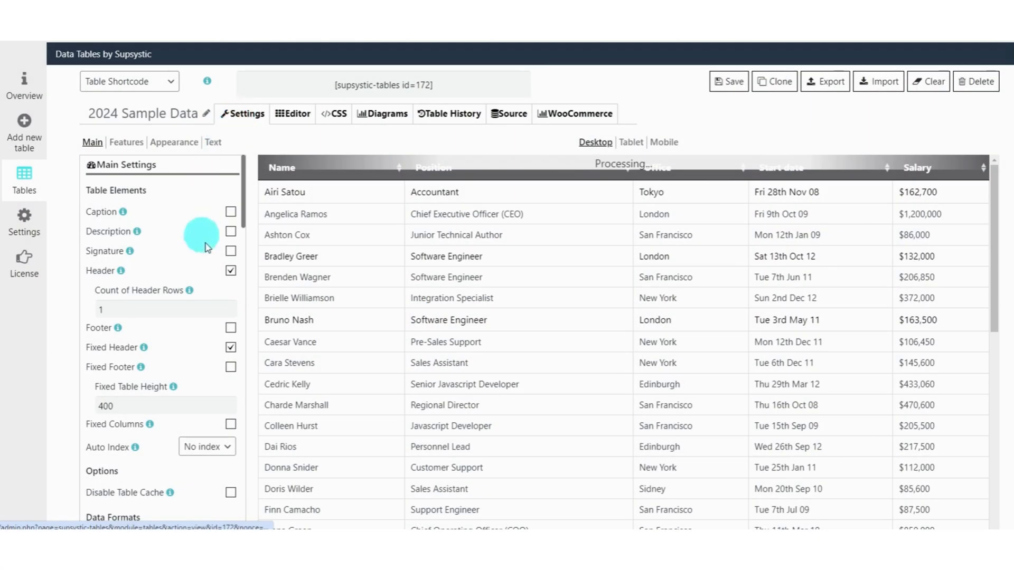
Open the settings of the 2024 Sample Data table and save the table.
click(229, 272)
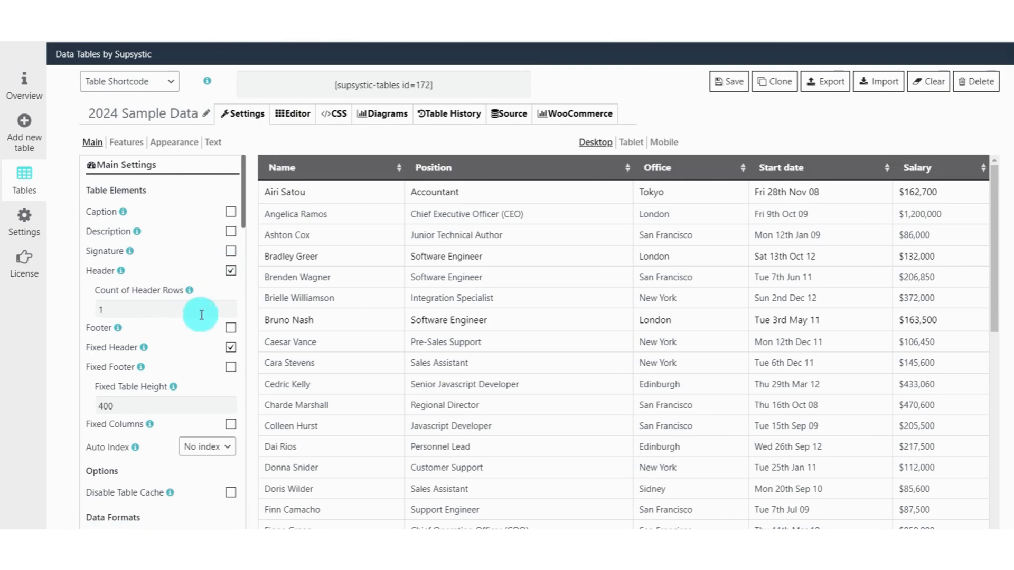
click(728, 82)
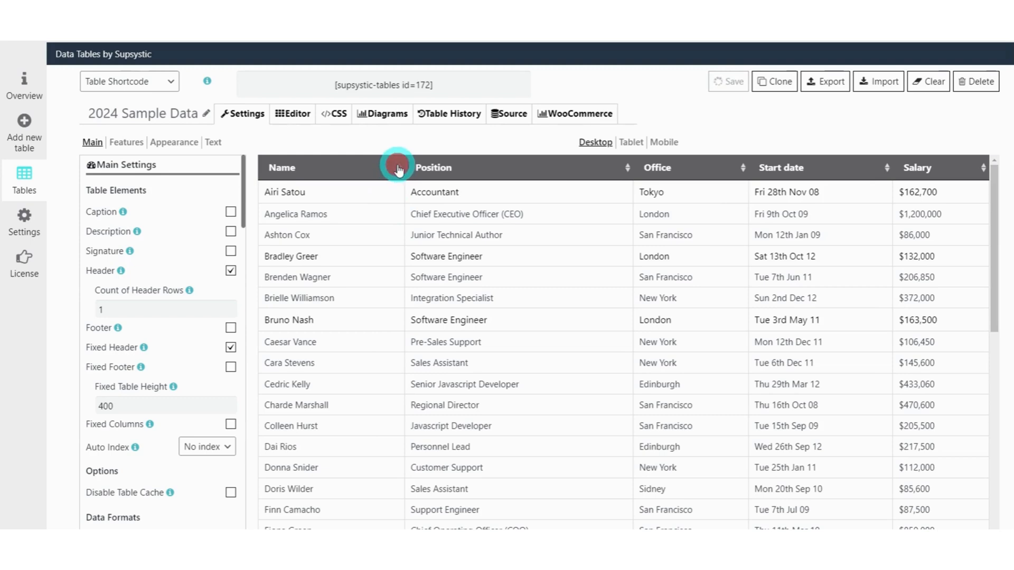
Sort the preview table in turn by the Name, Position, Office, Start date and Salary columns.
click(399, 171)
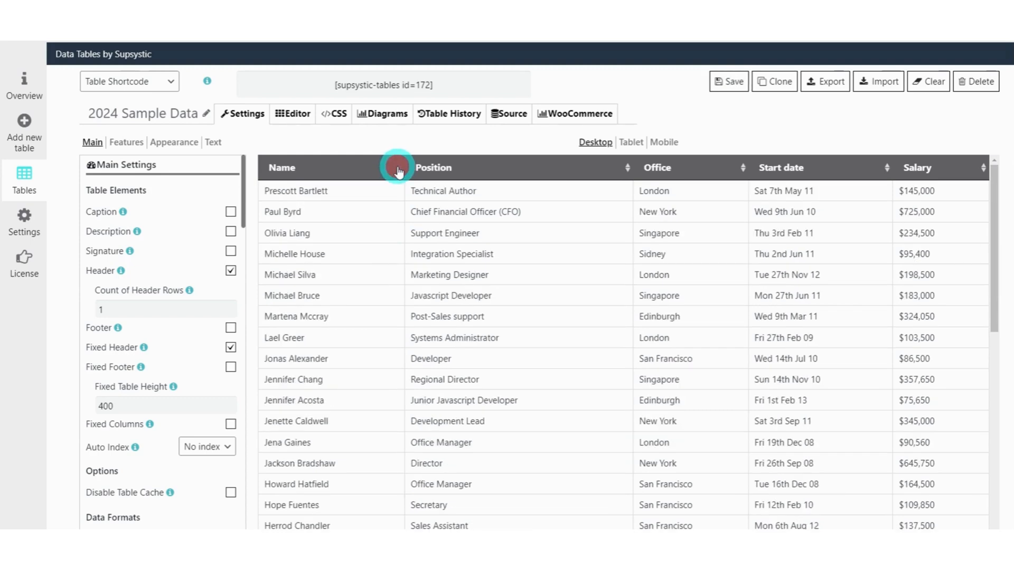
click(399, 172)
click(628, 168)
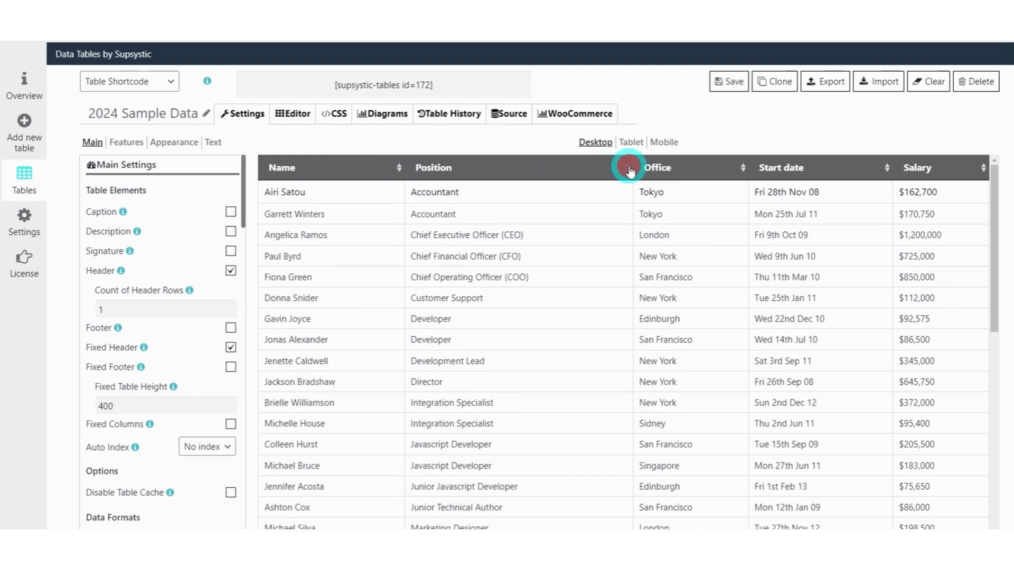
click(629, 169)
click(629, 169)
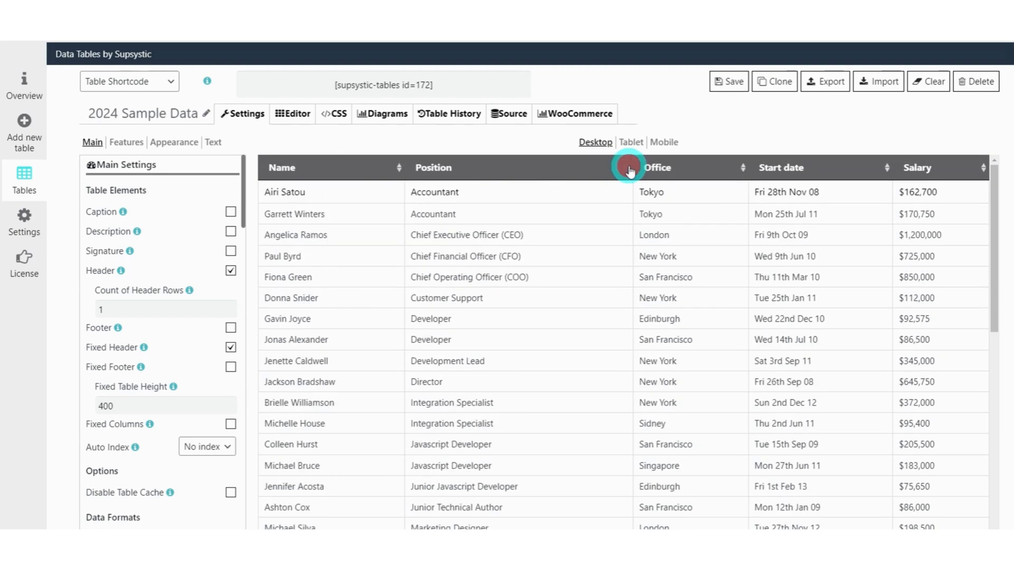
click(740, 174)
click(741, 175)
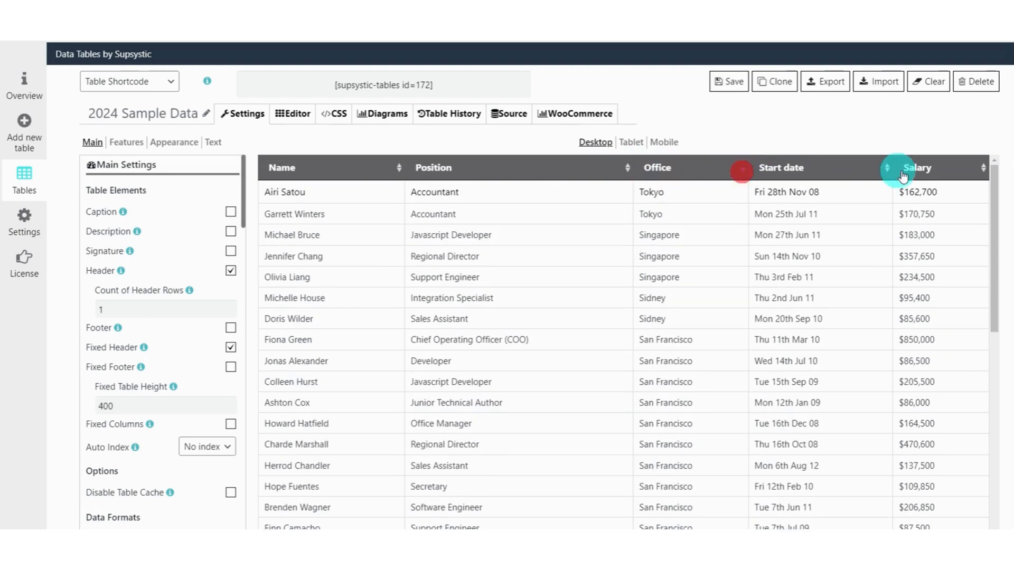
click(886, 170)
click(886, 170)
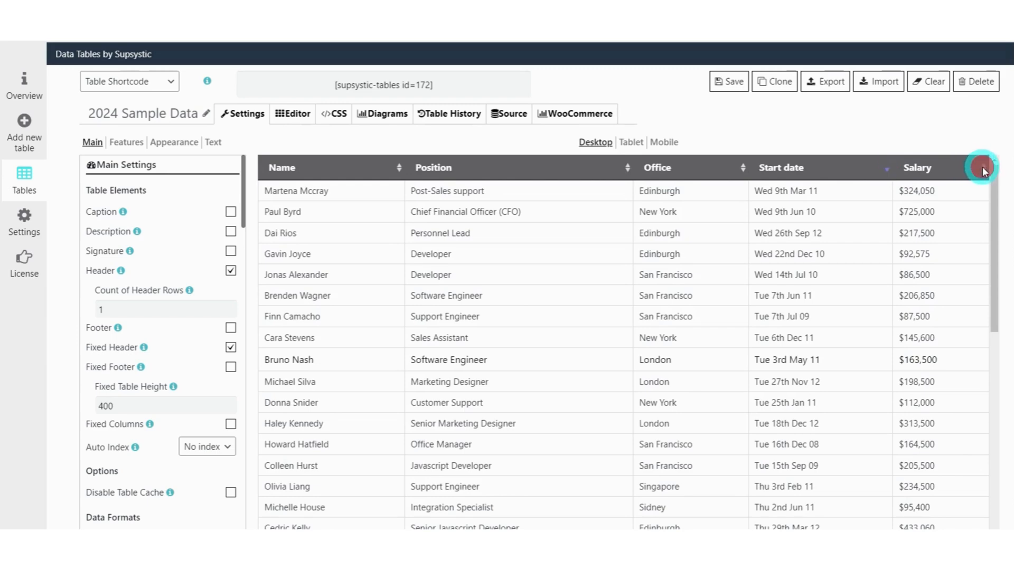
click(983, 170)
click(984, 170)
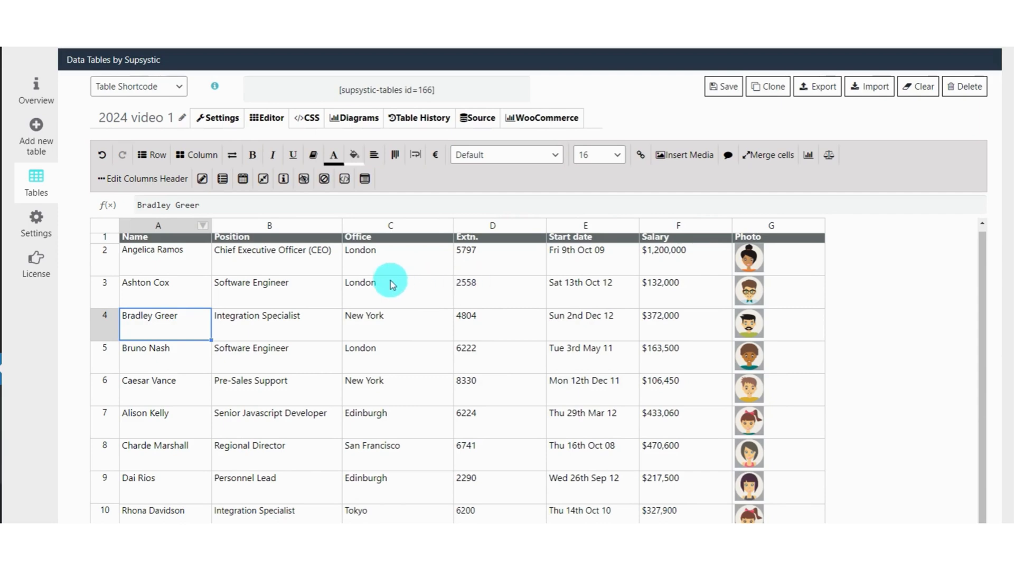
Enable Searching in the feature settings of the 2024 video 1 table and load the table preview.
click(395, 283)
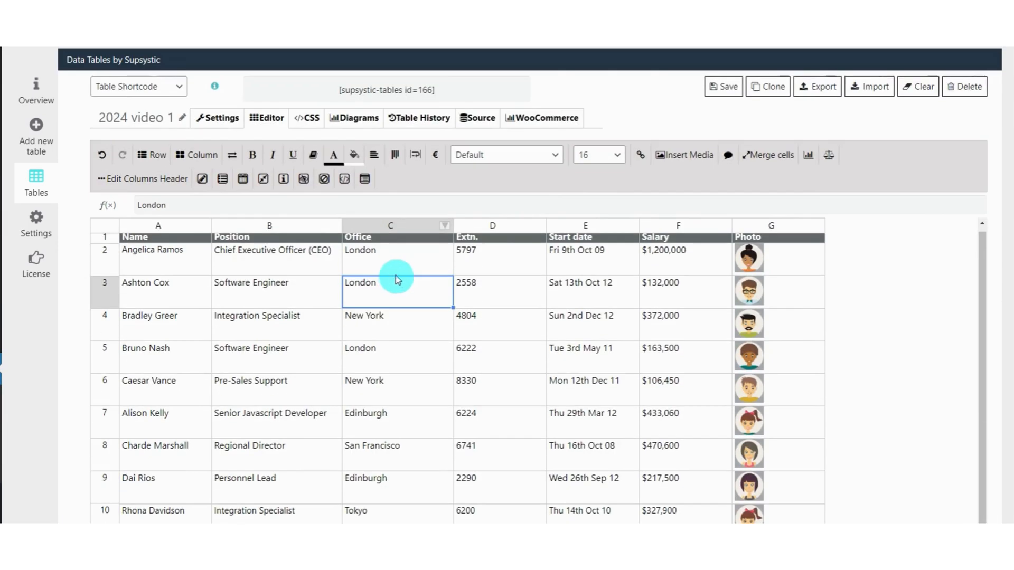
click(220, 121)
scroll(169, 317, down, 6)
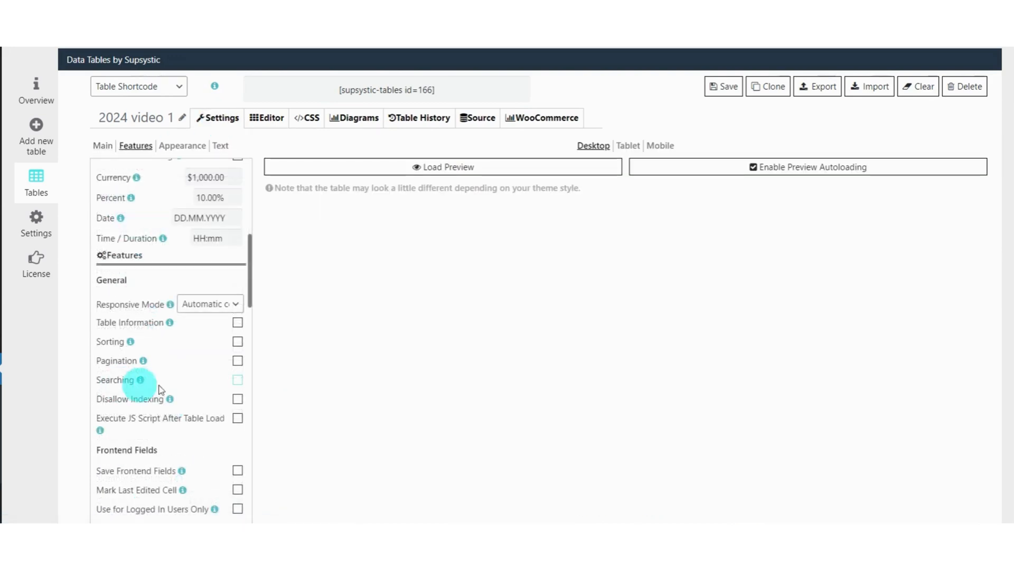
click(237, 380)
click(453, 166)
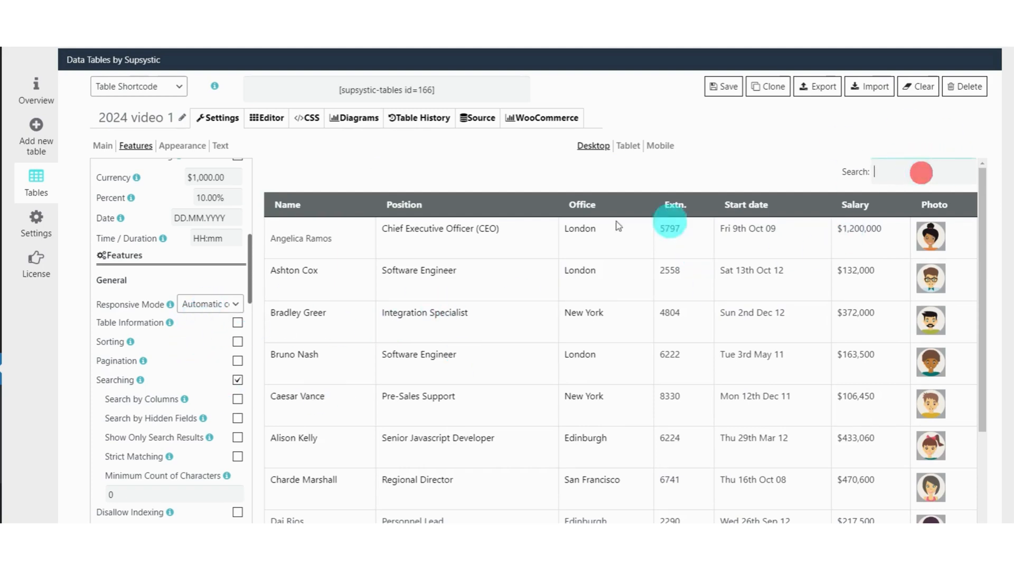
Enable Search by Columns with the search fields at the bottom and check them in a reloaded preview.
scroll(492, 271, down, 3)
scroll(488, 271, down, 4)
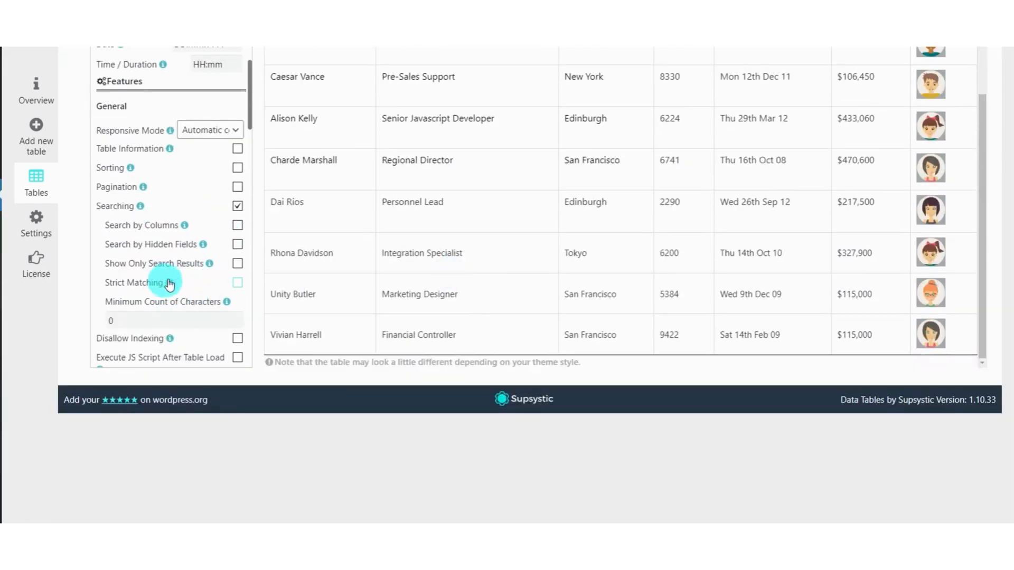
click(237, 228)
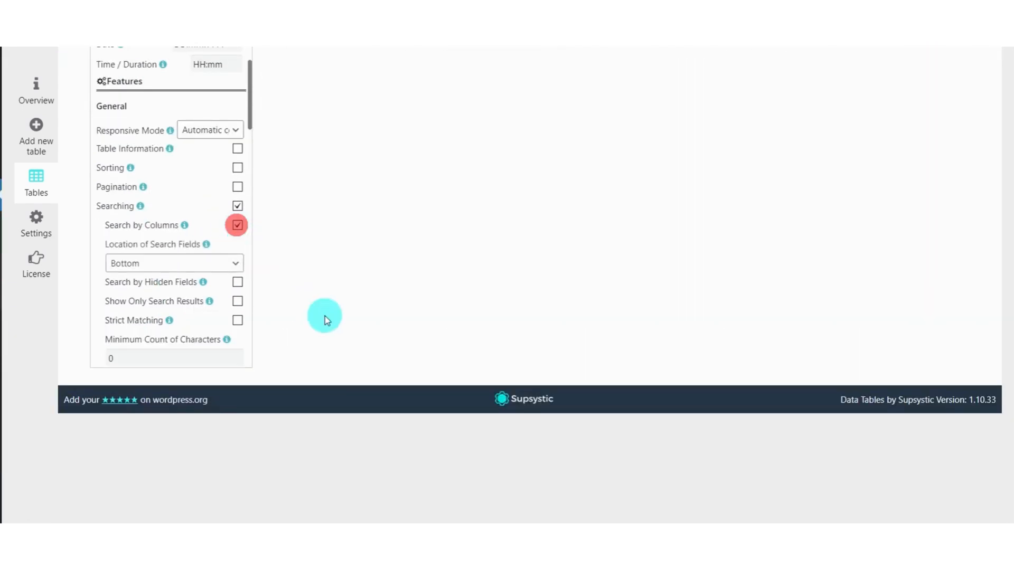
scroll(530, 285, up, 4)
click(506, 172)
scroll(461, 348, down, 3)
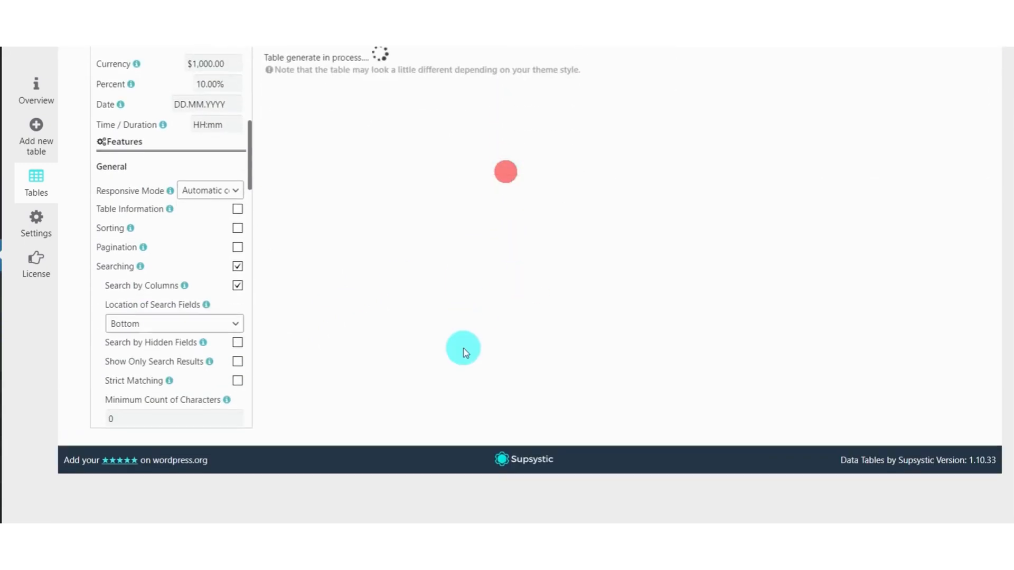
scroll(435, 390, down, 5)
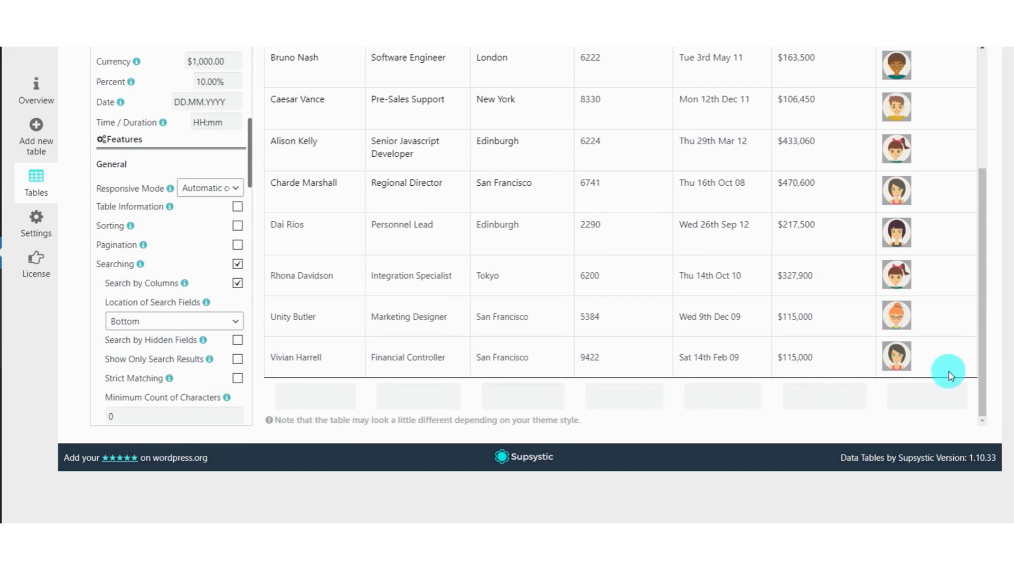
scroll(891, 384, up, 5)
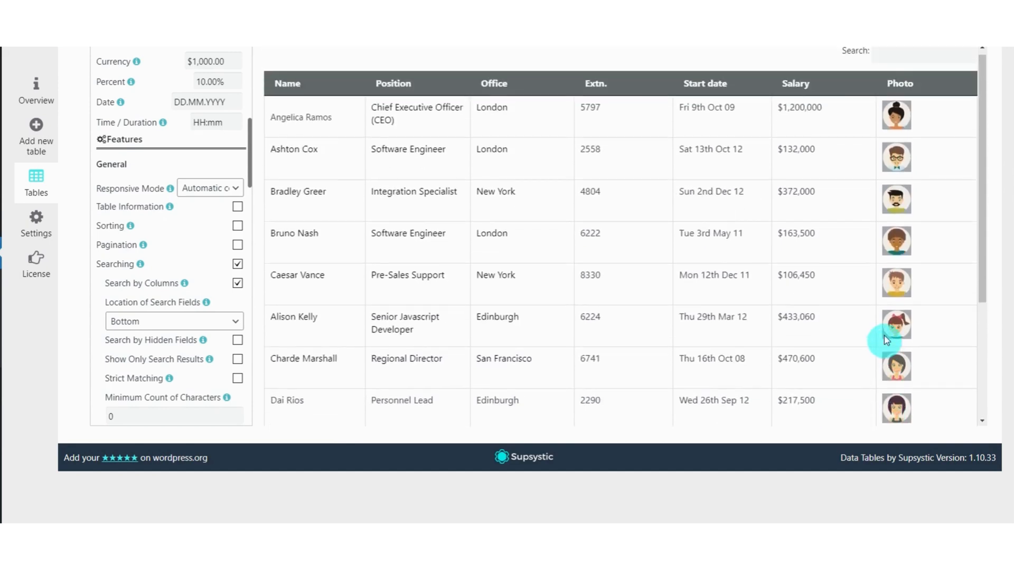
Replace Search by Columns with Search by Hidden Fields and reload the table preview.
click(237, 284)
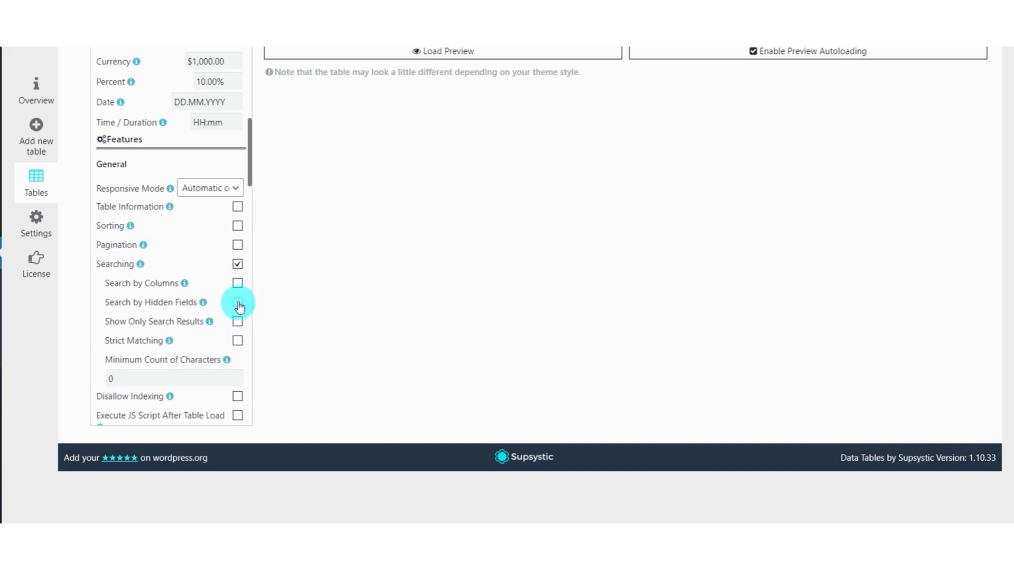
click(237, 304)
click(489, 50)
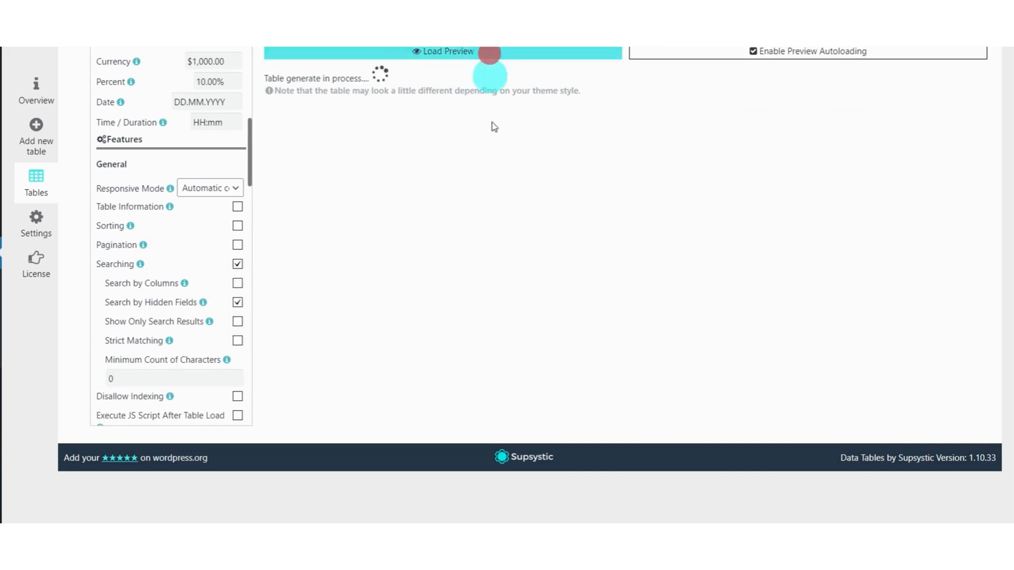
scroll(494, 254, up, 1)
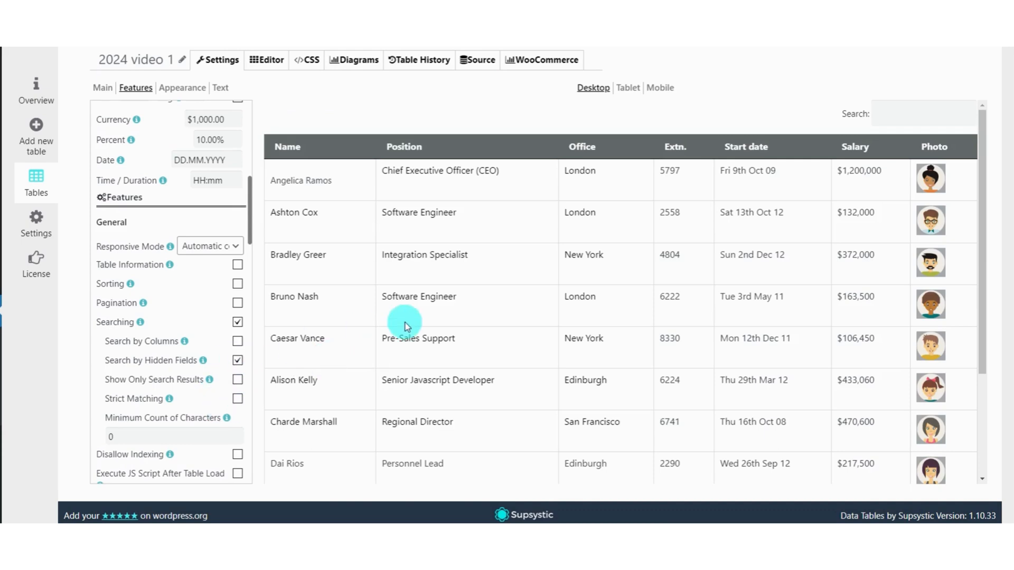
Replace Search by Hidden Fields with Show Only Search Results and test the reloaded preview by searching for "ange".
click(238, 360)
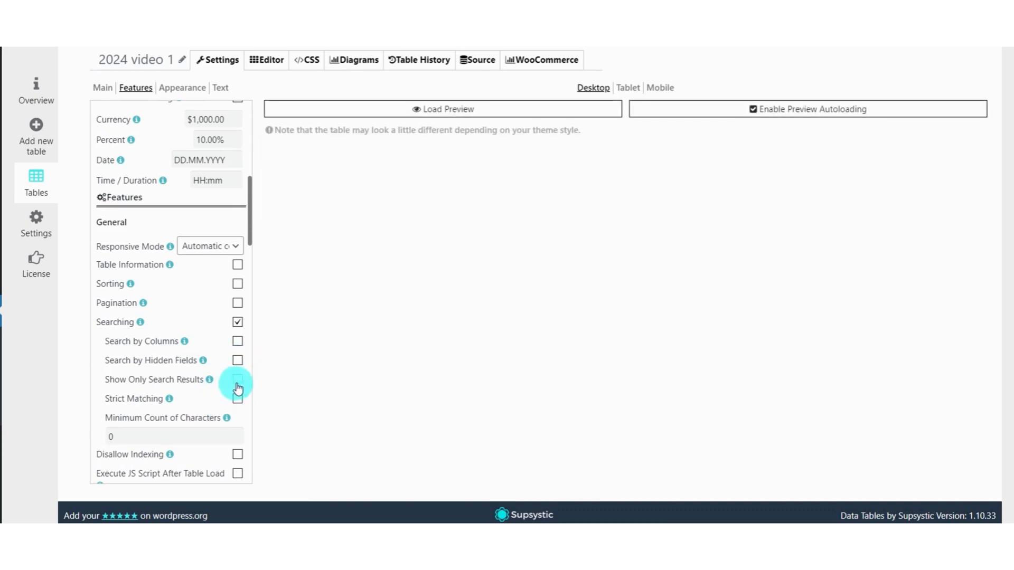
click(237, 380)
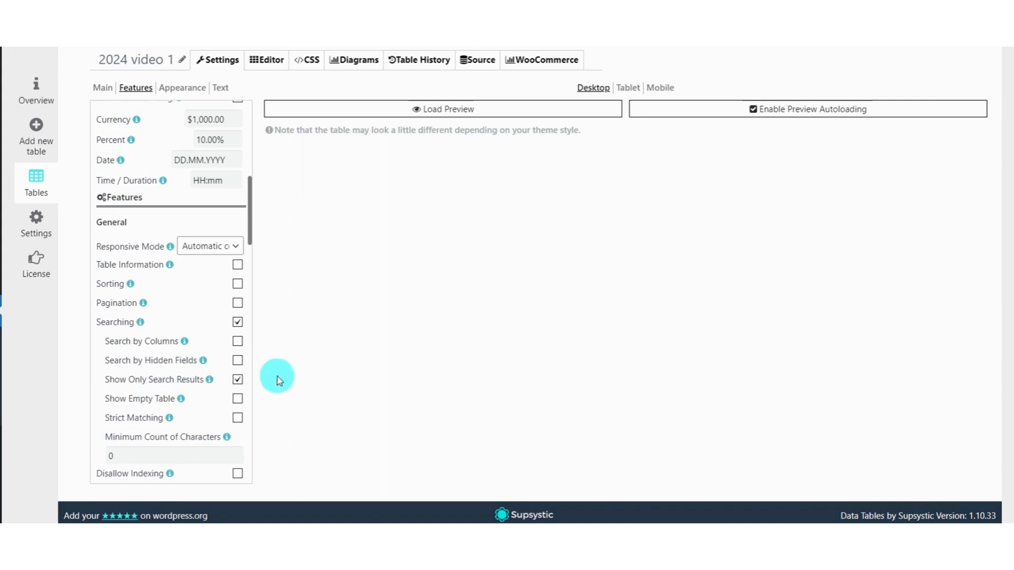
click(469, 109)
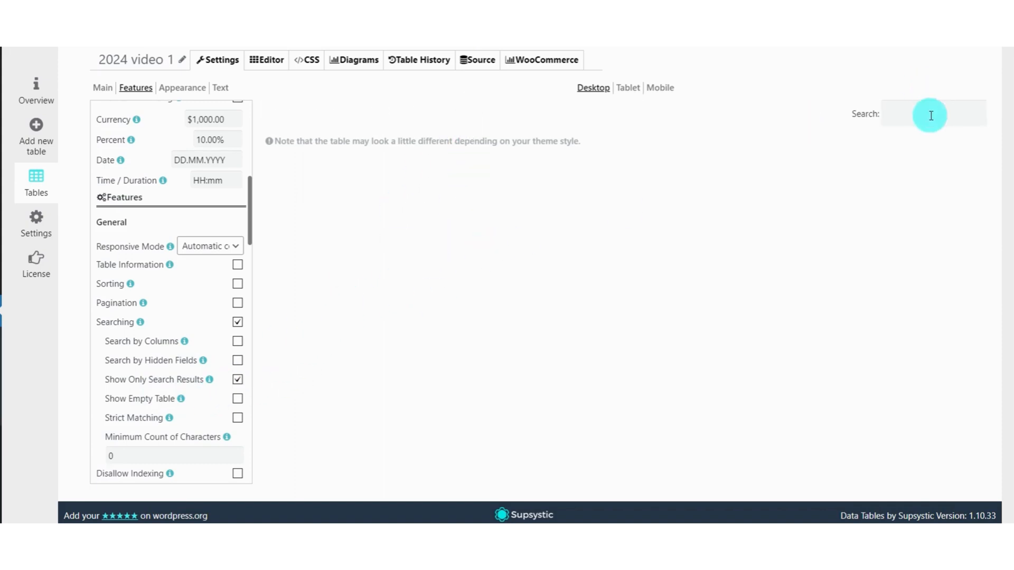
text(ange)
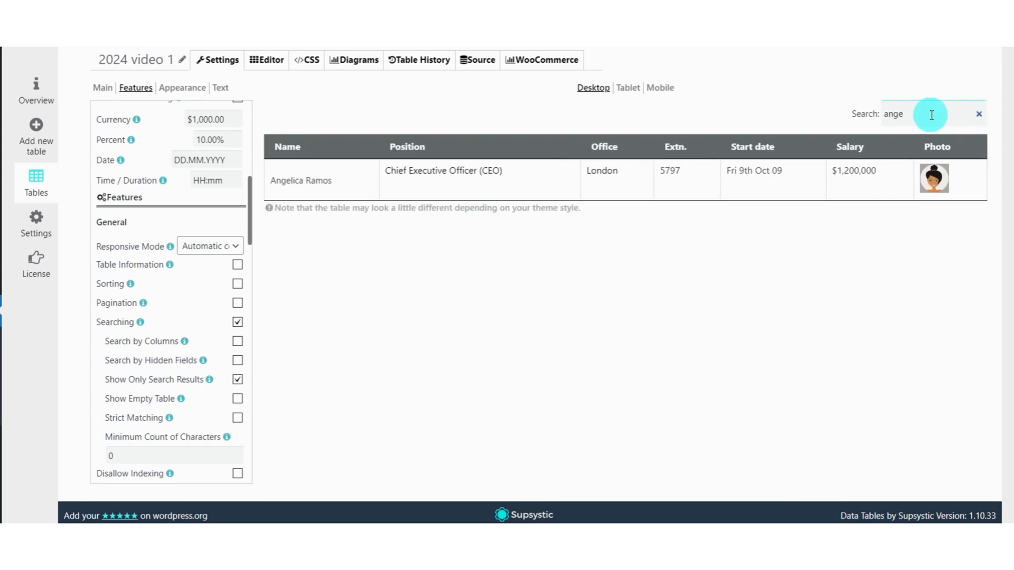
Replace Show Only Search Results with Strict Matching and test the reloaded preview by searching for "an".
click(237, 379)
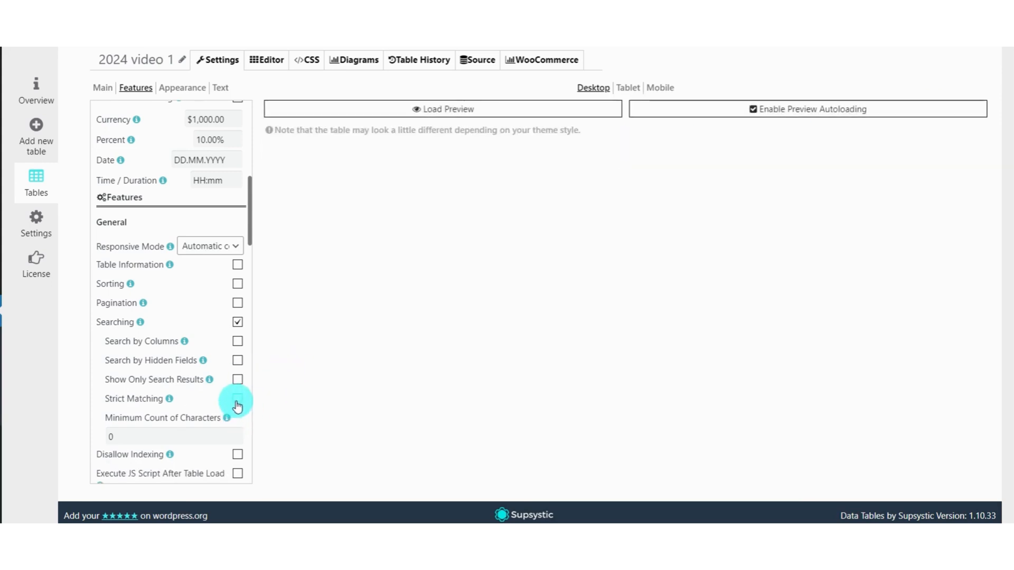
click(237, 400)
click(479, 110)
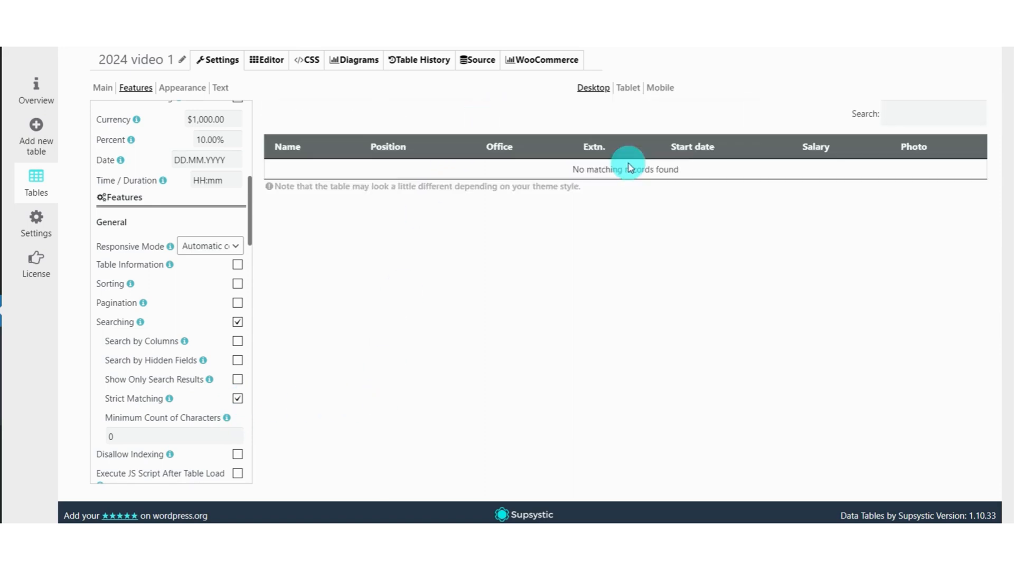
text(an)
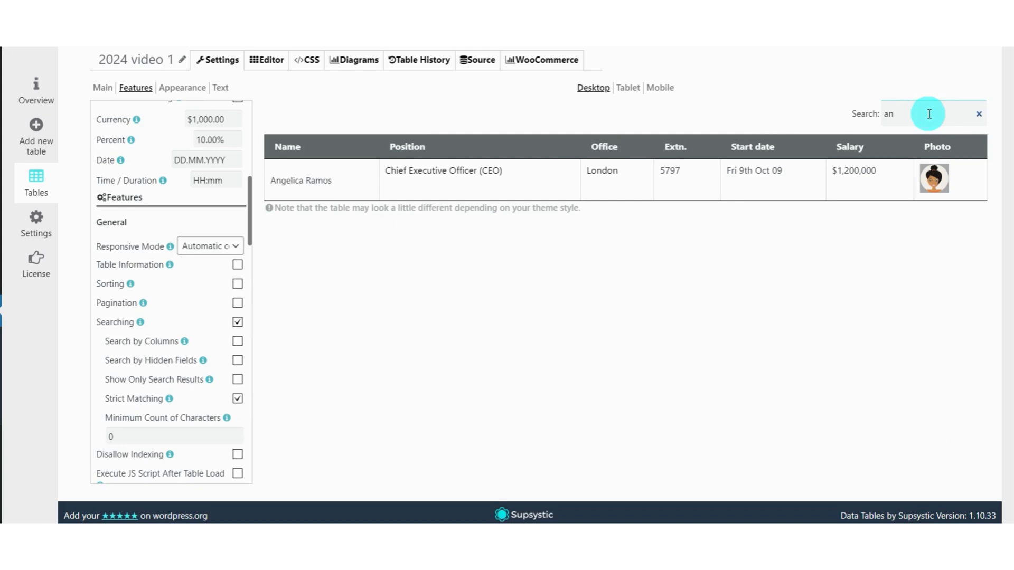
Turn off Strict Matching, enable Pagination for the table and check the page controls in the preview.
click(239, 402)
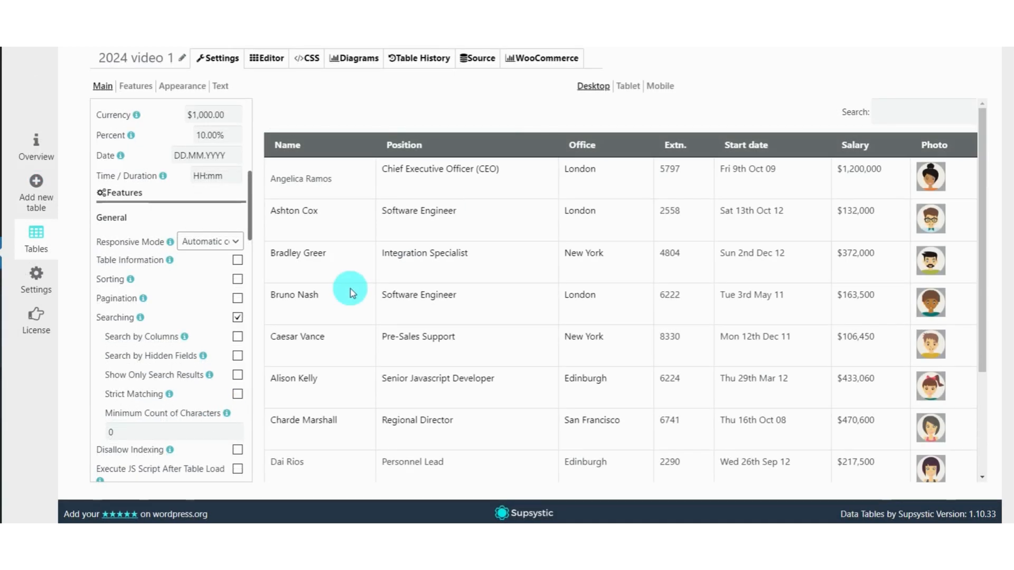
click(238, 299)
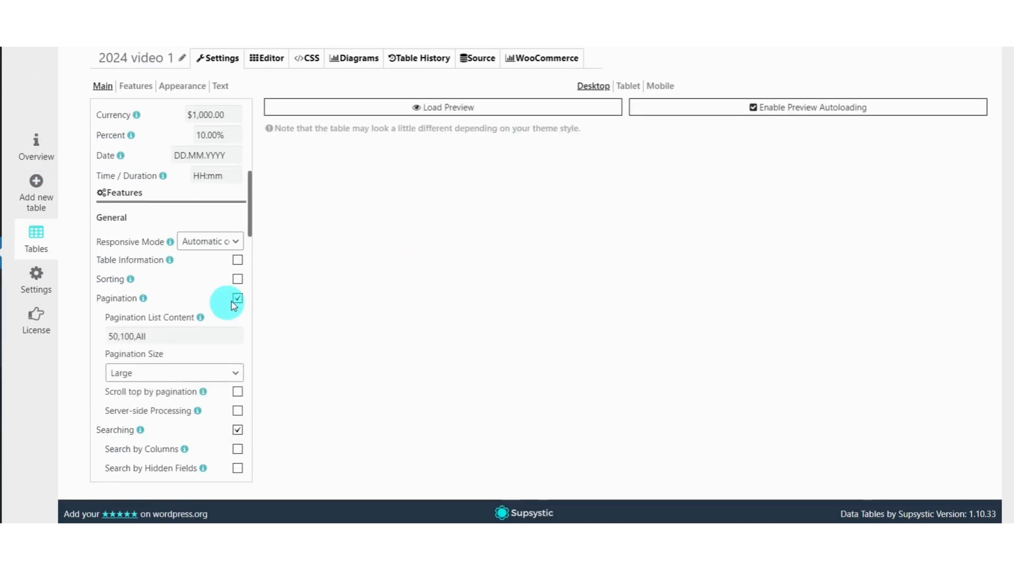
click(392, 108)
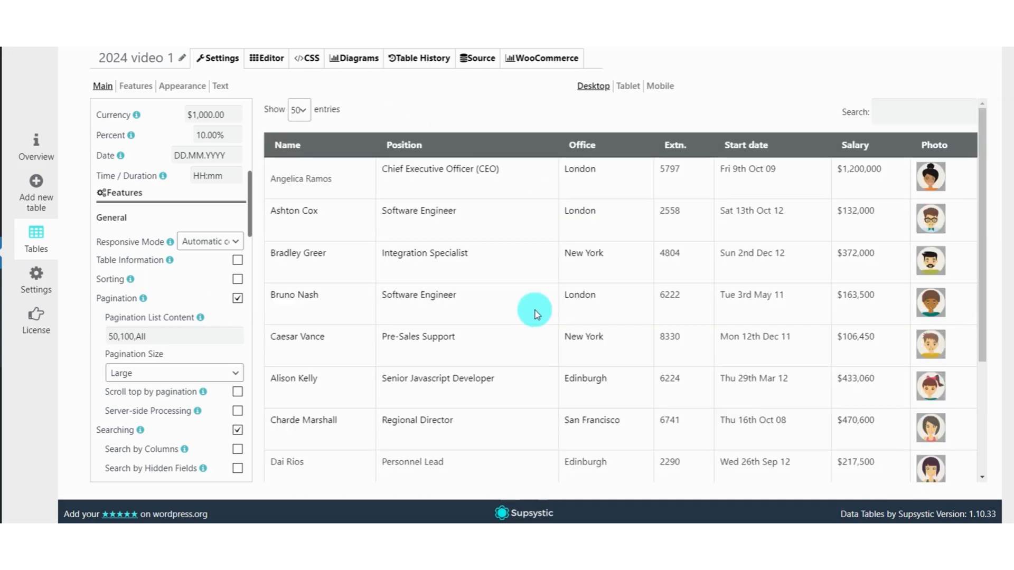
scroll(536, 315, down, 4)
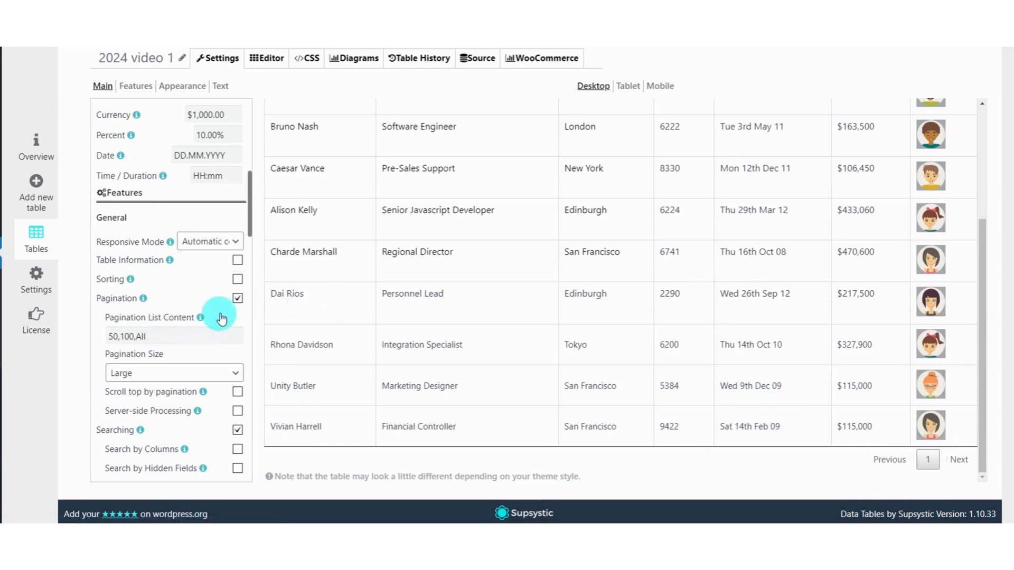
Set the Pagination Size to Small and check the page controls in the reloaded preview.
mouse_move(224, 315)
click(160, 377)
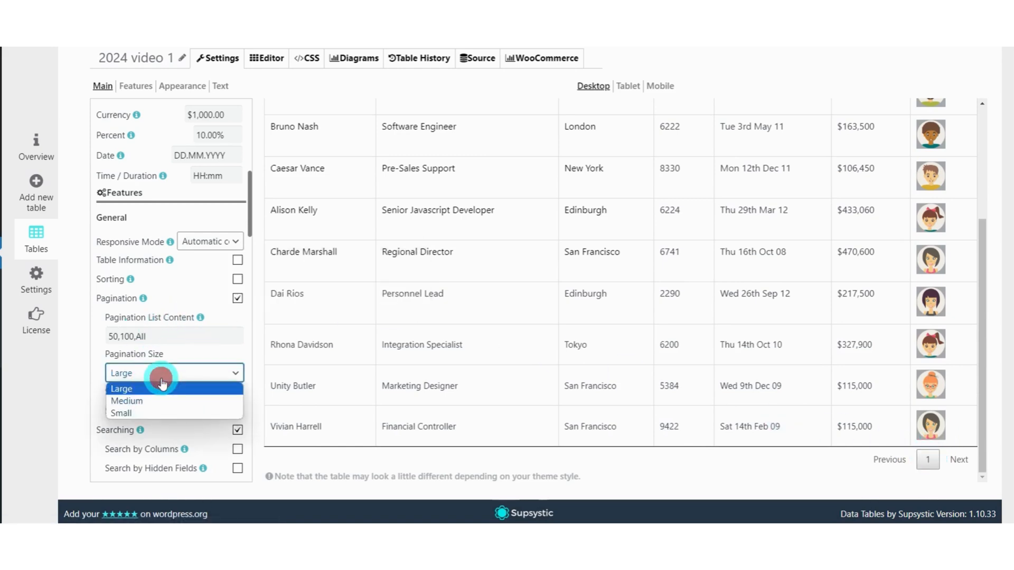
click(146, 411)
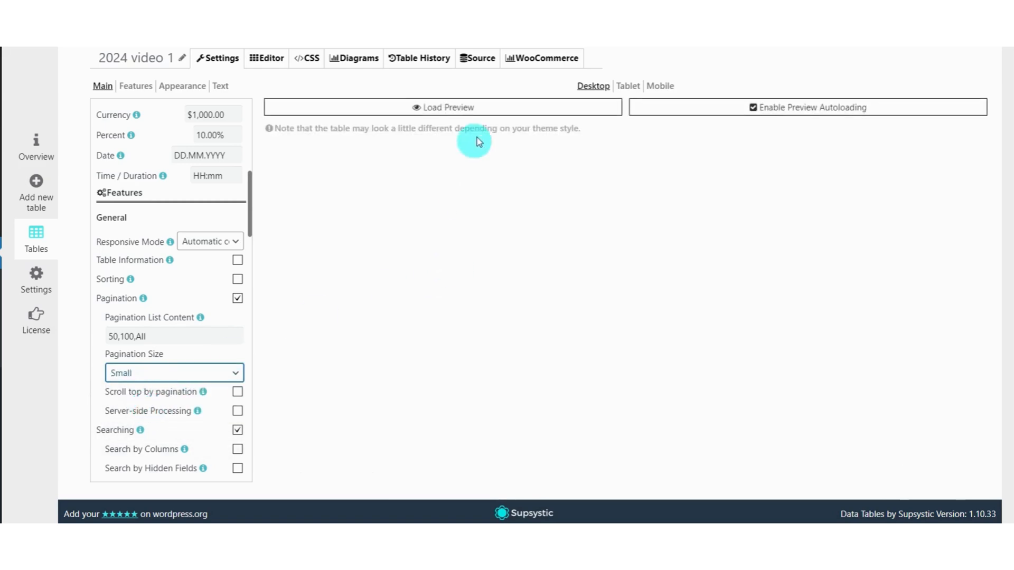
click(491, 108)
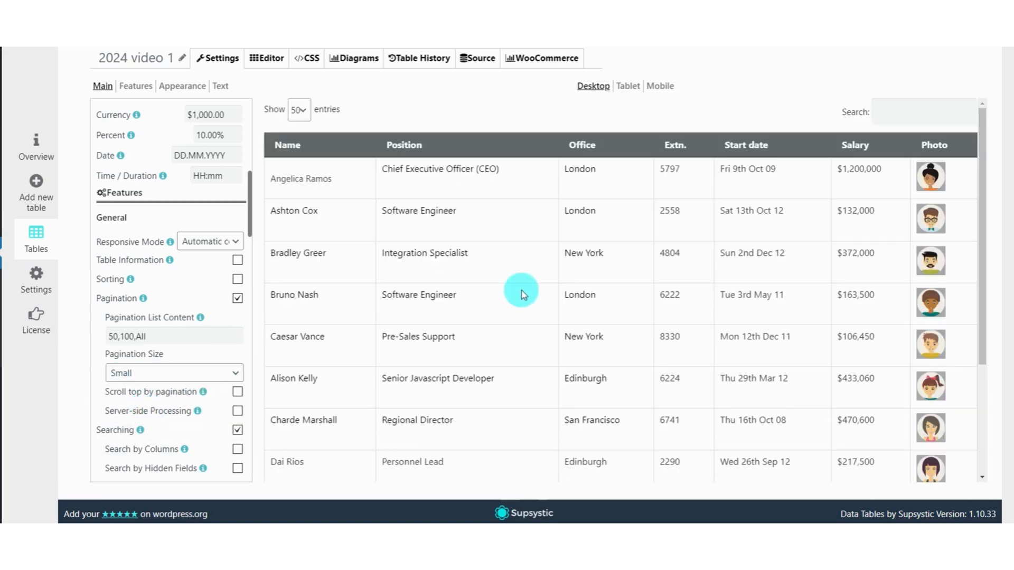
scroll(521, 295, down, 3)
scroll(507, 292, up, 3)
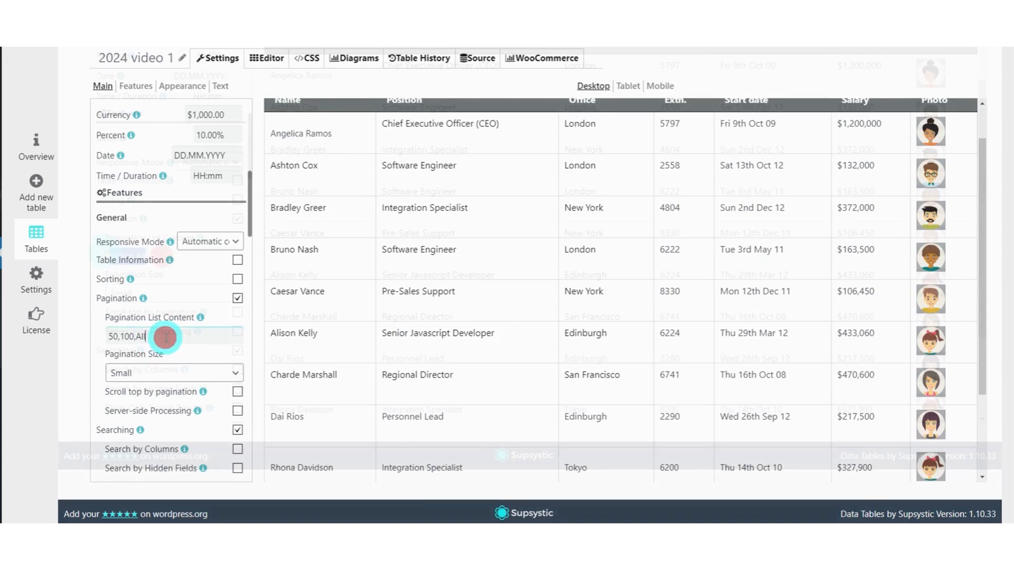
Set the Pagination List Content to 5, save the table and reload the preview.
drag(156, 257, 104, 256)
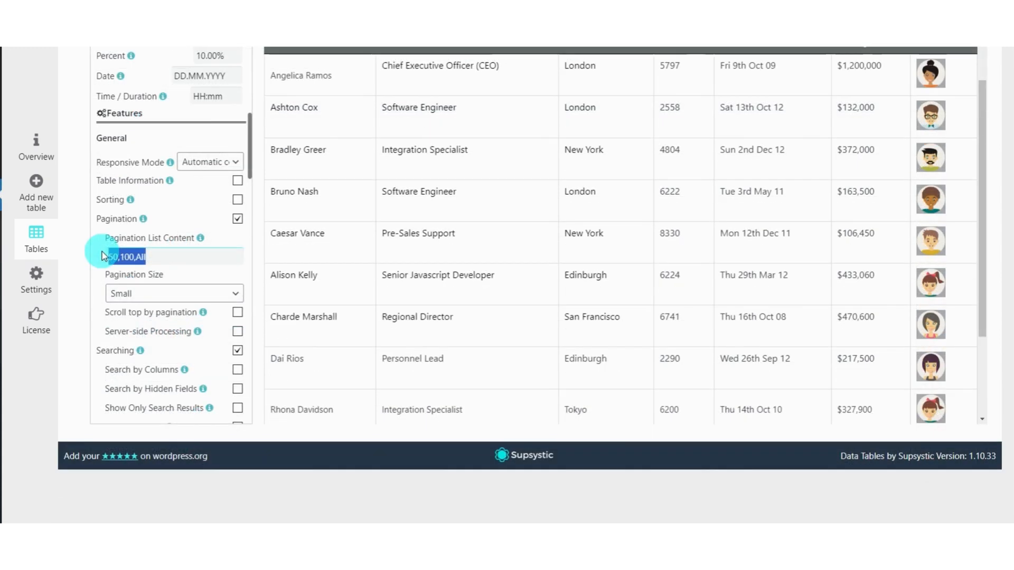
text(5)
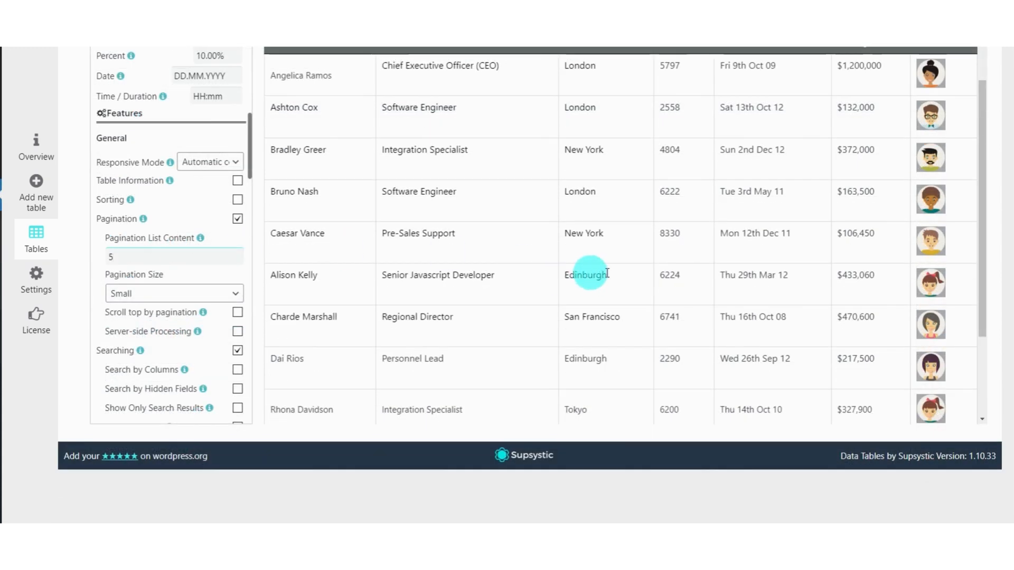
scroll(607, 273, up, 1)
scroll(611, 277, up, 3)
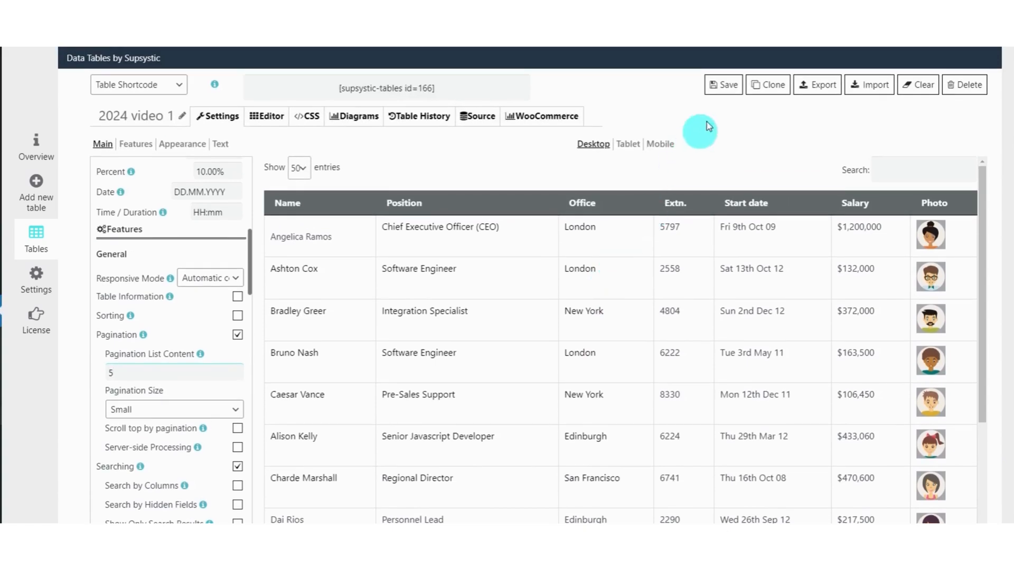
click(721, 86)
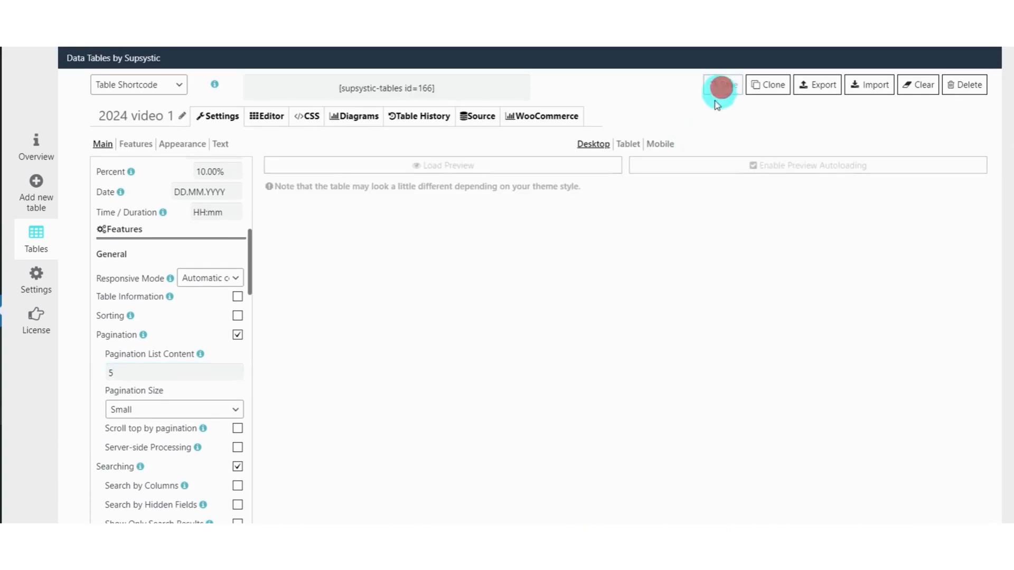
click(500, 168)
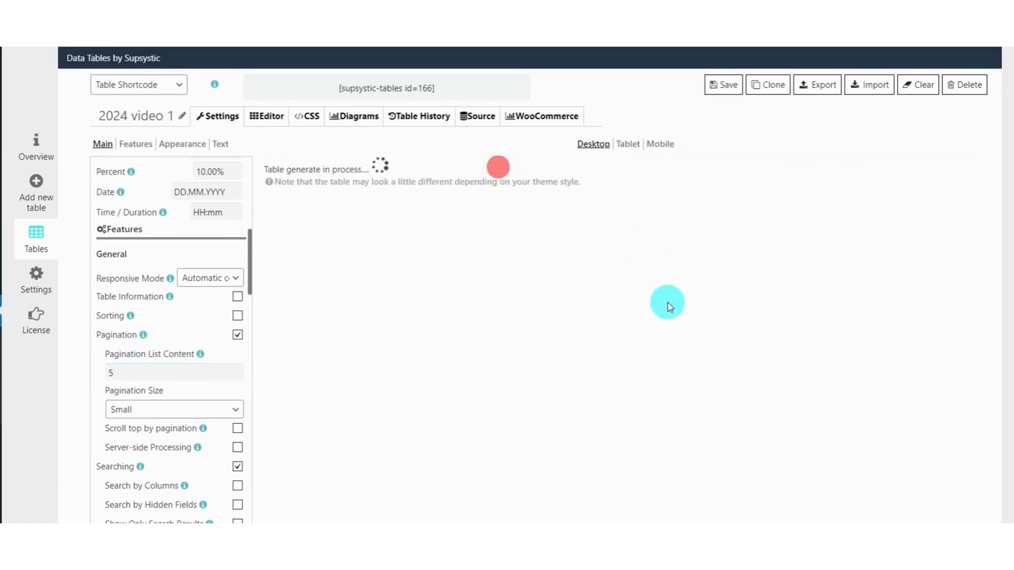
Browse pages 2 and 3 of the previewed table and return to page 1.
click(950, 436)
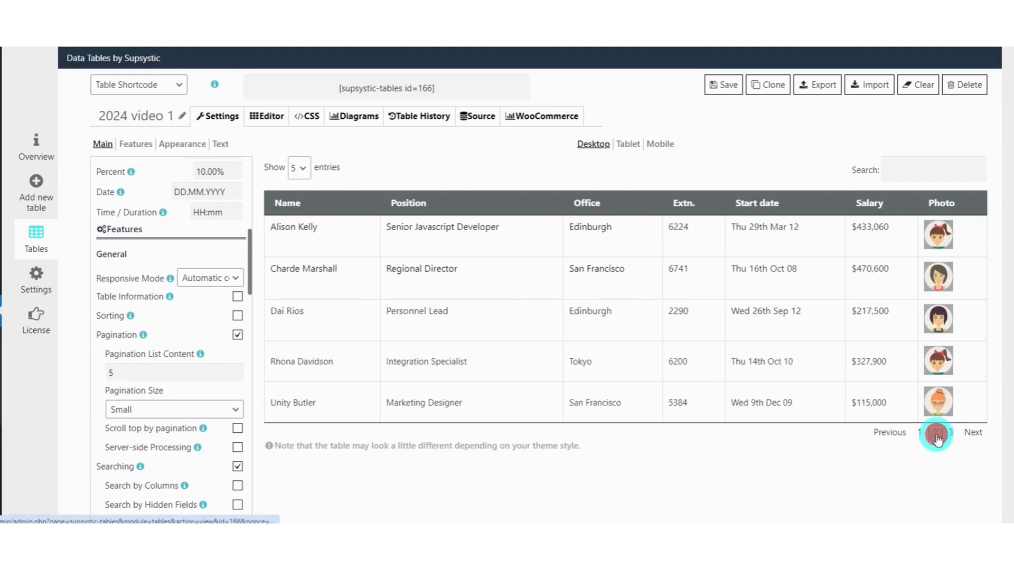
click(951, 434)
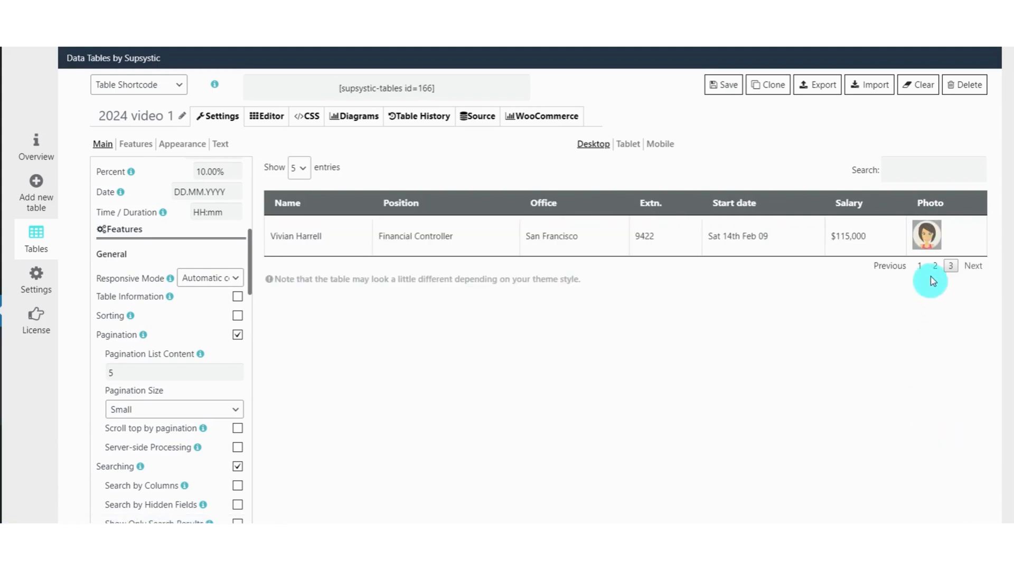
click(919, 264)
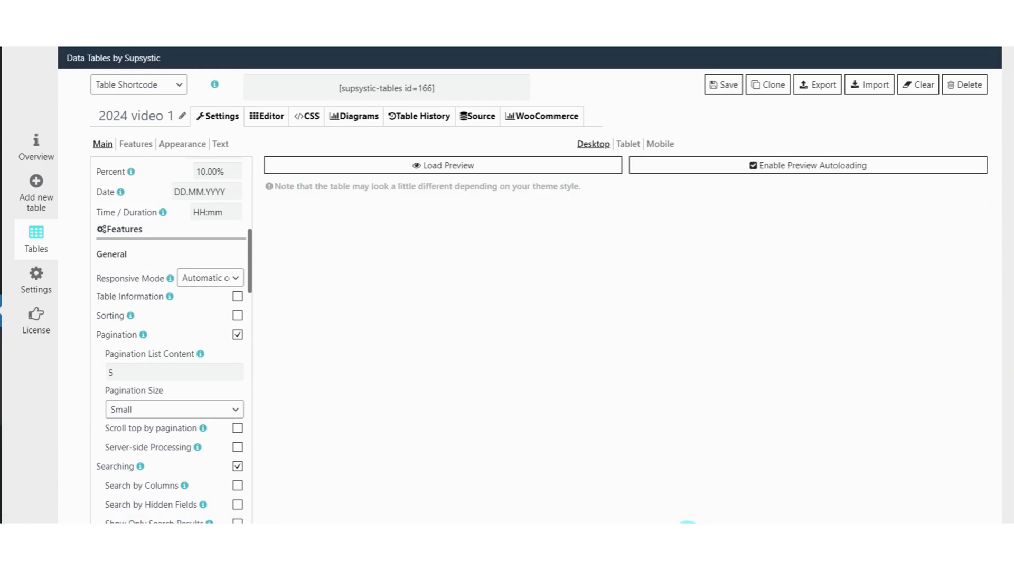
Enable Sorting for the table, reload the preview and go through its pages, ending on page 1.
click(500, 167)
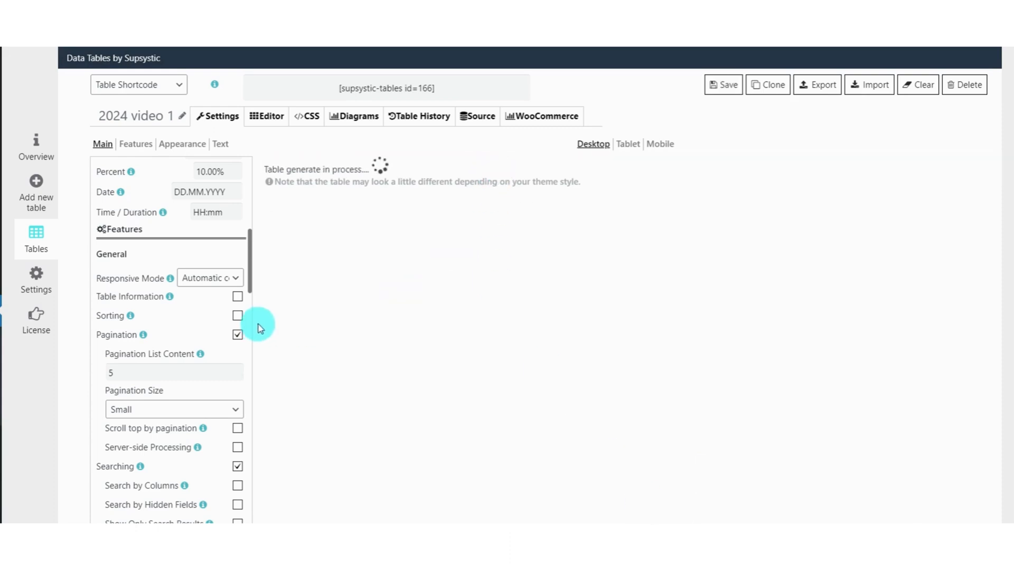
click(237, 315)
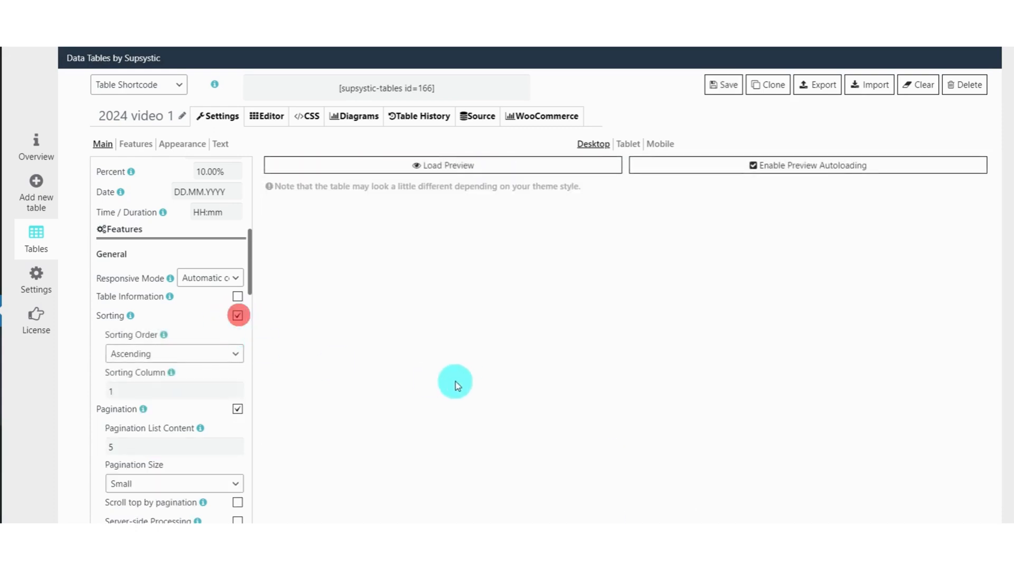
click(465, 166)
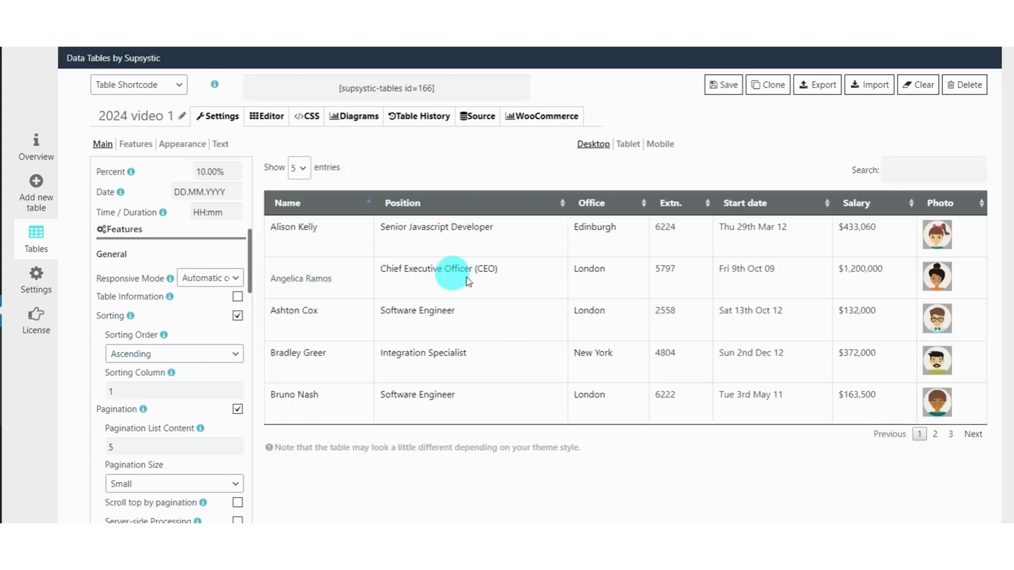
click(936, 434)
click(948, 436)
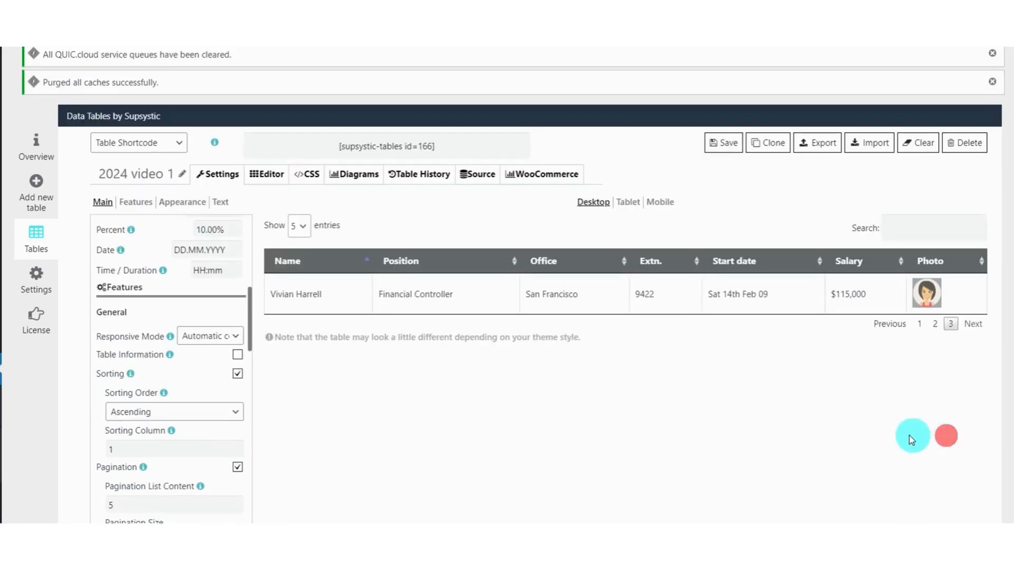
click(909, 324)
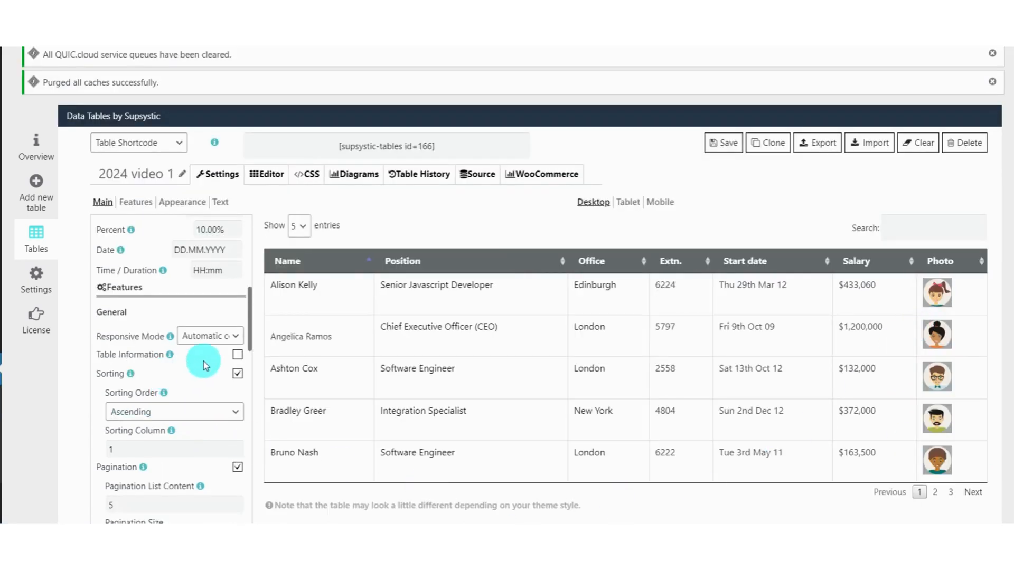
Set the Sorting Order to Descending and the Sorting Column to 2, save the table and reload the preview.
scroll(202, 355, down, 2)
click(205, 318)
click(196, 346)
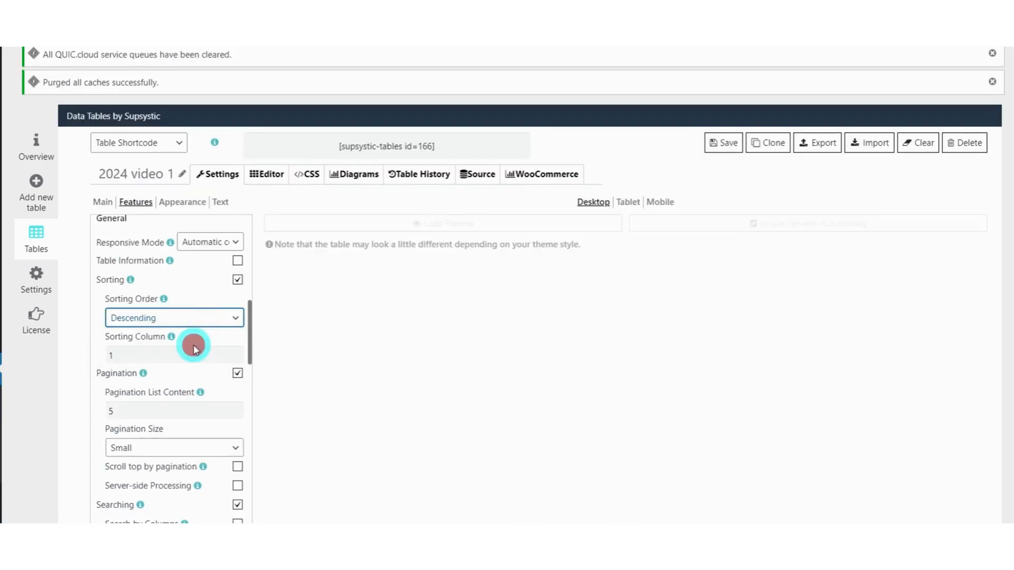
click(512, 221)
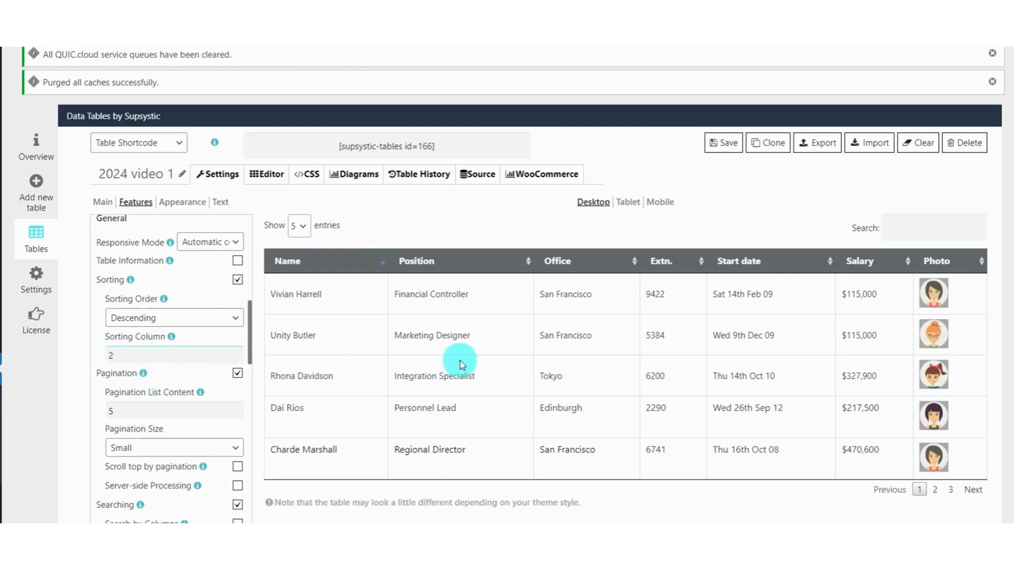
click(735, 148)
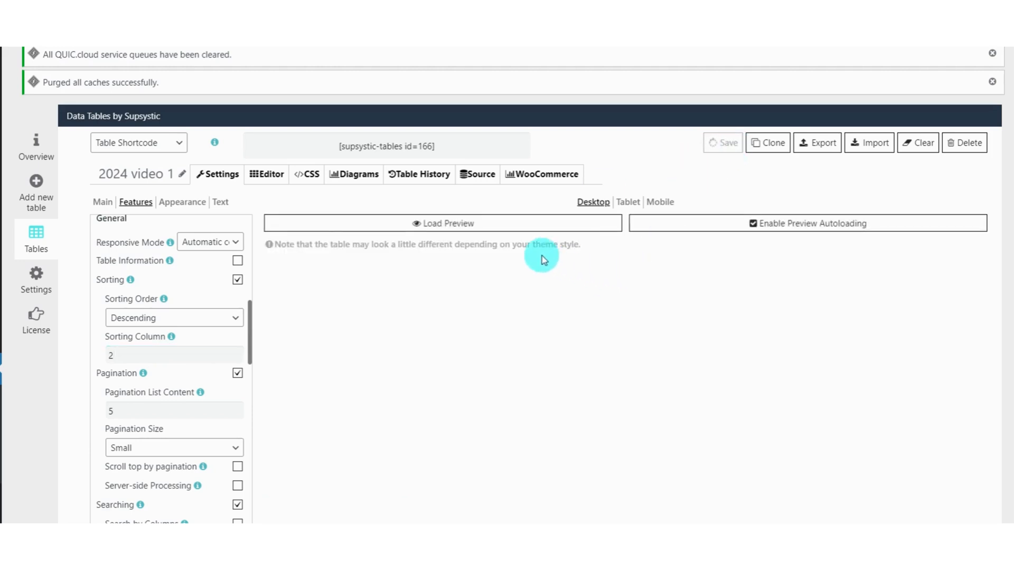
click(526, 225)
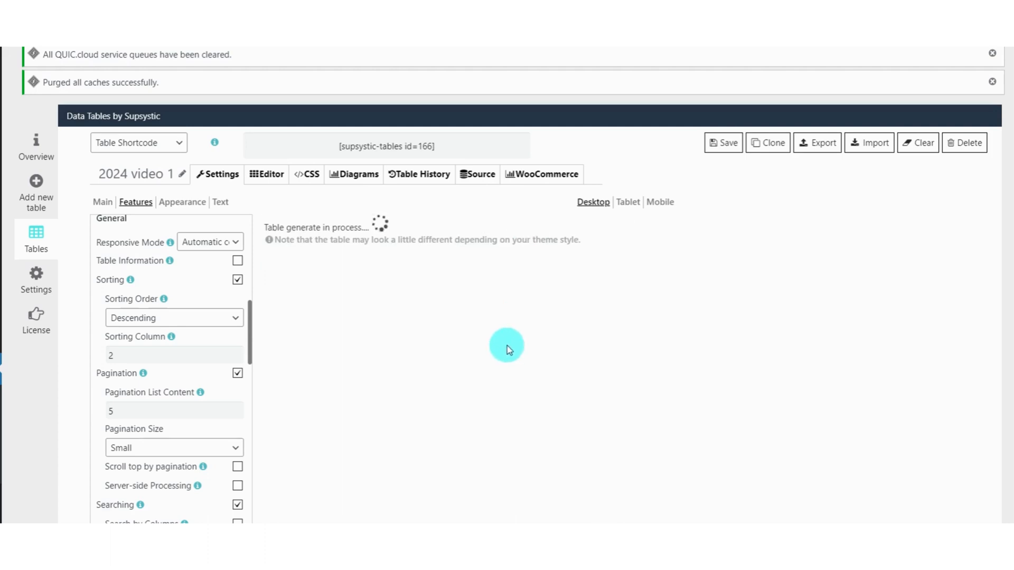
Set the Sorting Order to Ascending, check the Position column in the reloaded preview and save the table.
click(222, 319)
click(208, 336)
click(459, 224)
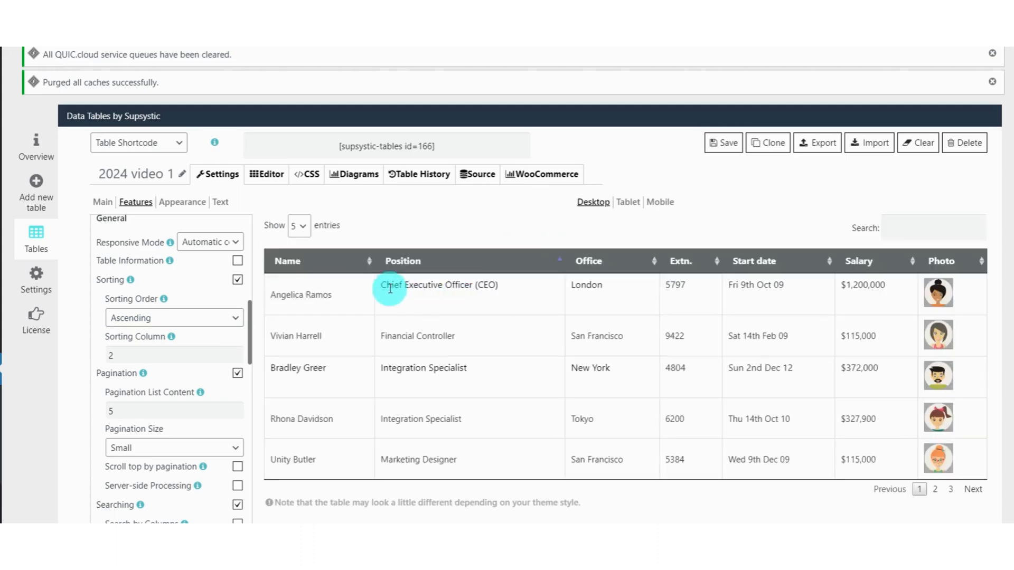
drag(458, 287, 470, 289)
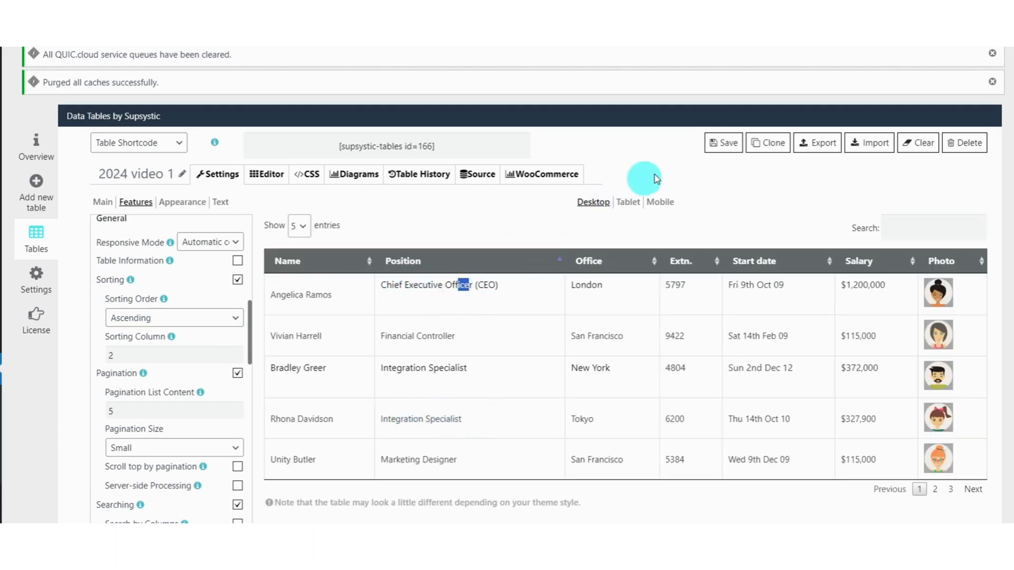
click(722, 142)
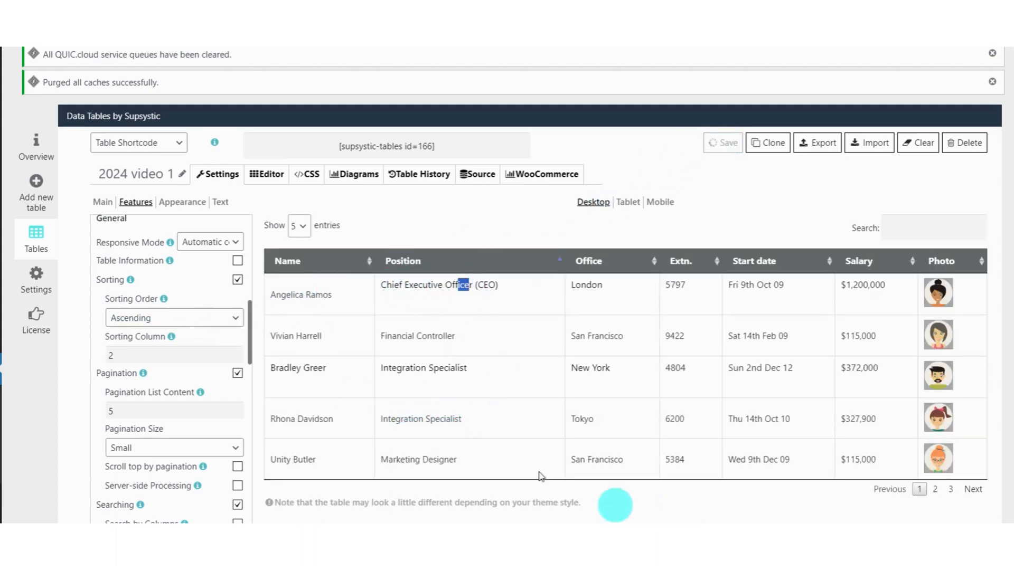
Enable the table's Caption in the main settings, load the preview and rename the table to "2024 video 2".
click(97, 202)
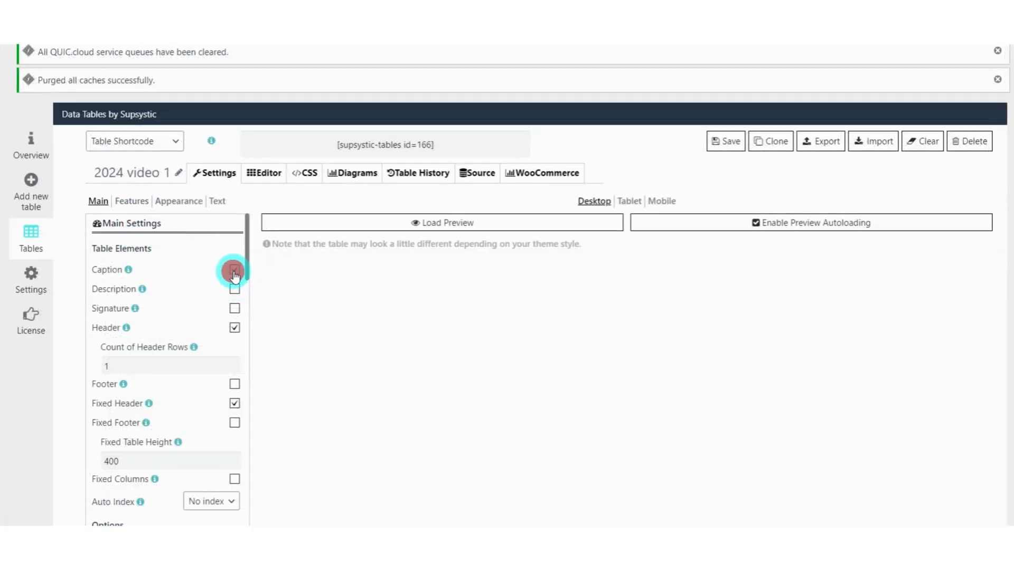
click(332, 232)
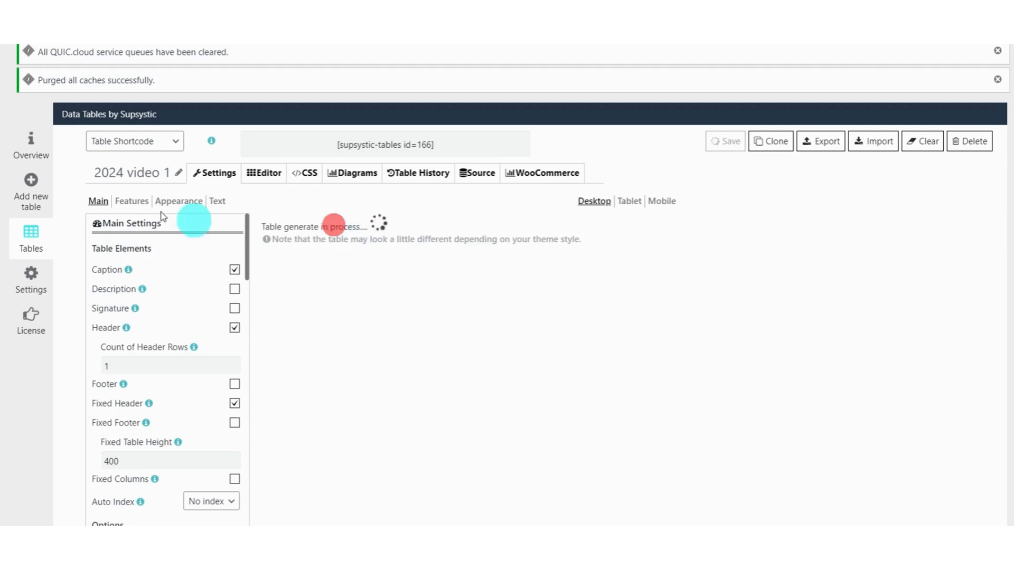
click(176, 174)
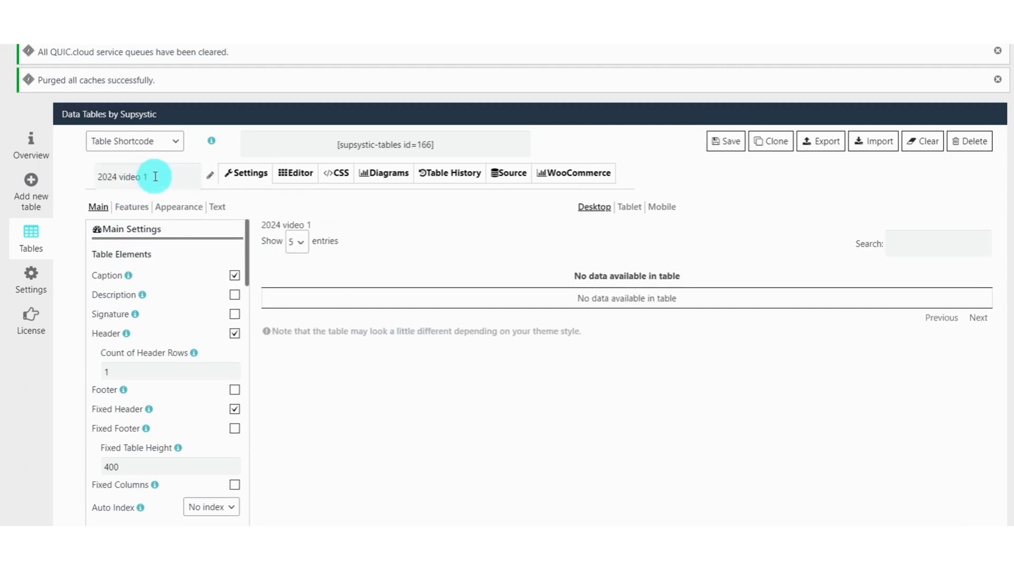
click(154, 176)
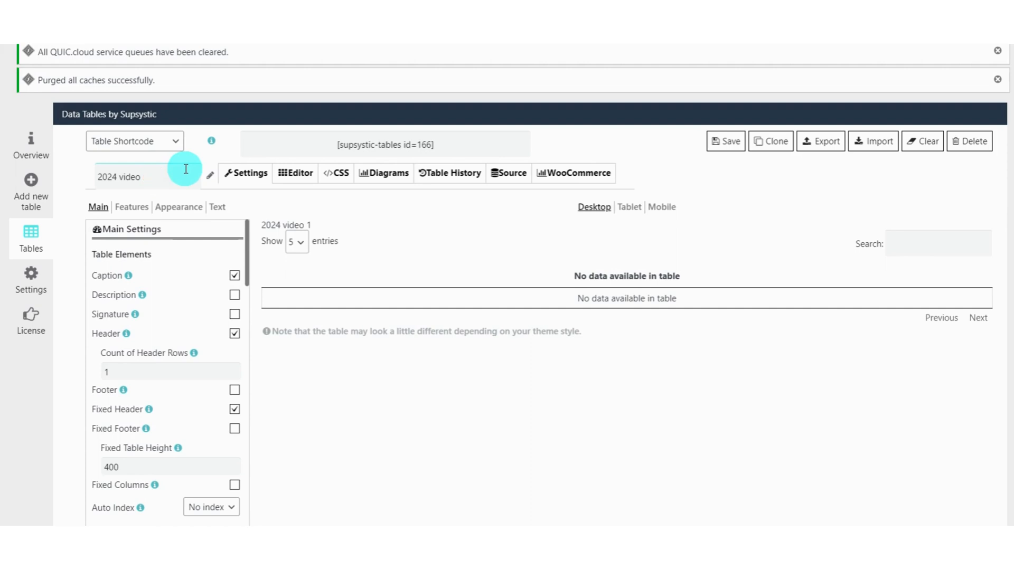
text(2)
key(Return)
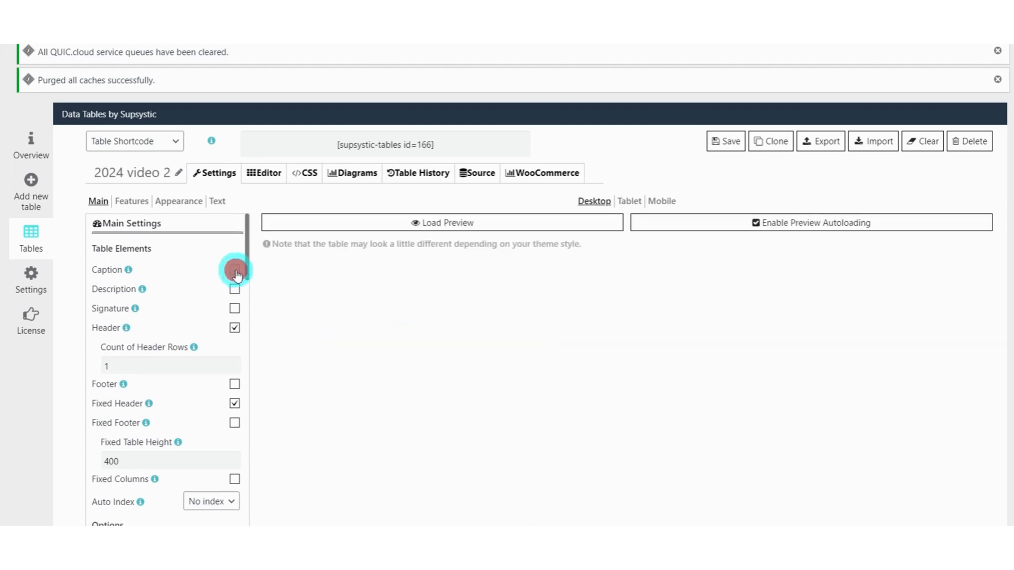
Turn the Caption on again for the renamed table and check the caption text in the reloaded preview.
click(234, 270)
click(362, 223)
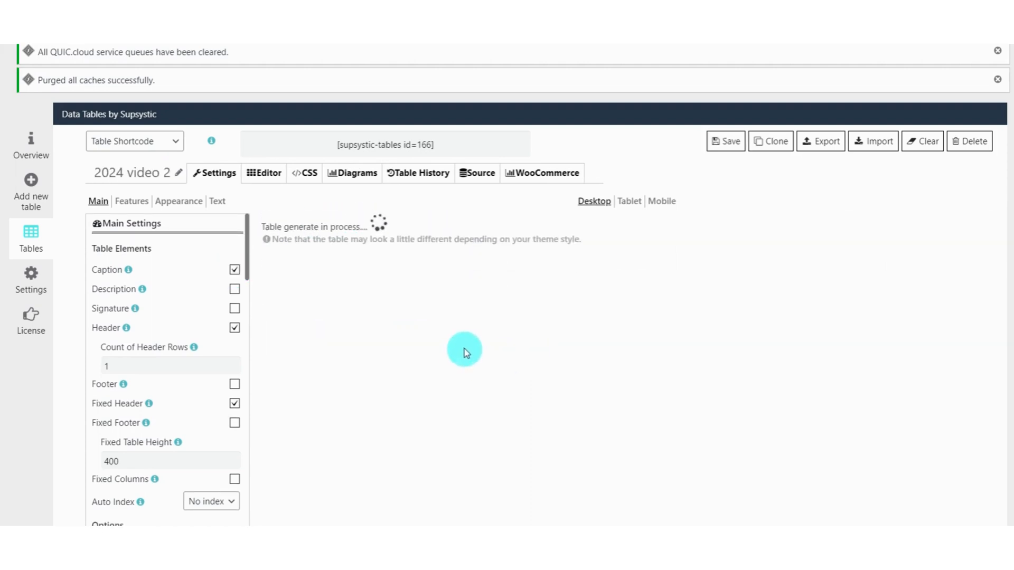
drag(263, 218, 335, 221)
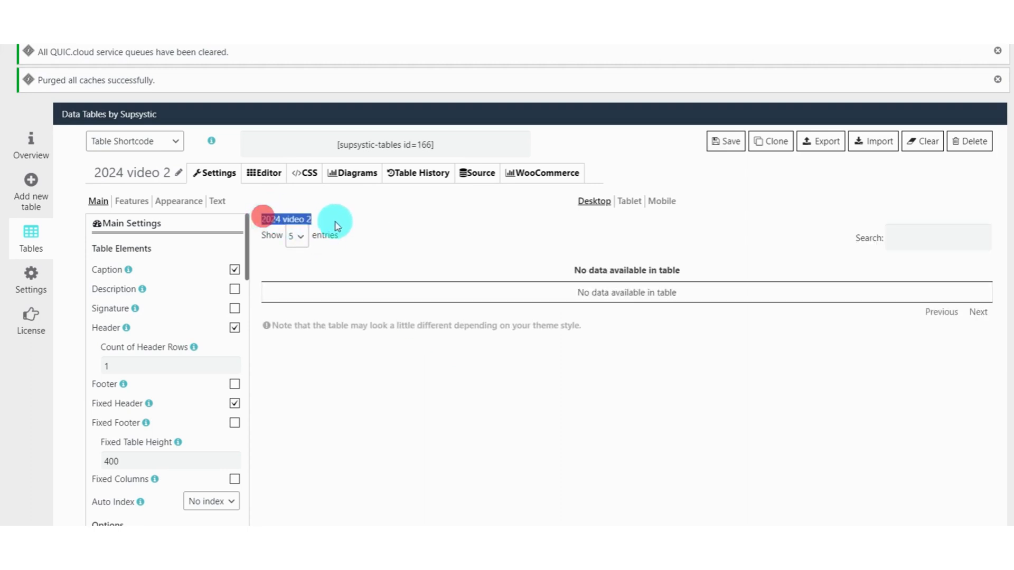
Enable the Description and the Signature with their sample texts, checking each in the reloaded preview.
click(235, 289)
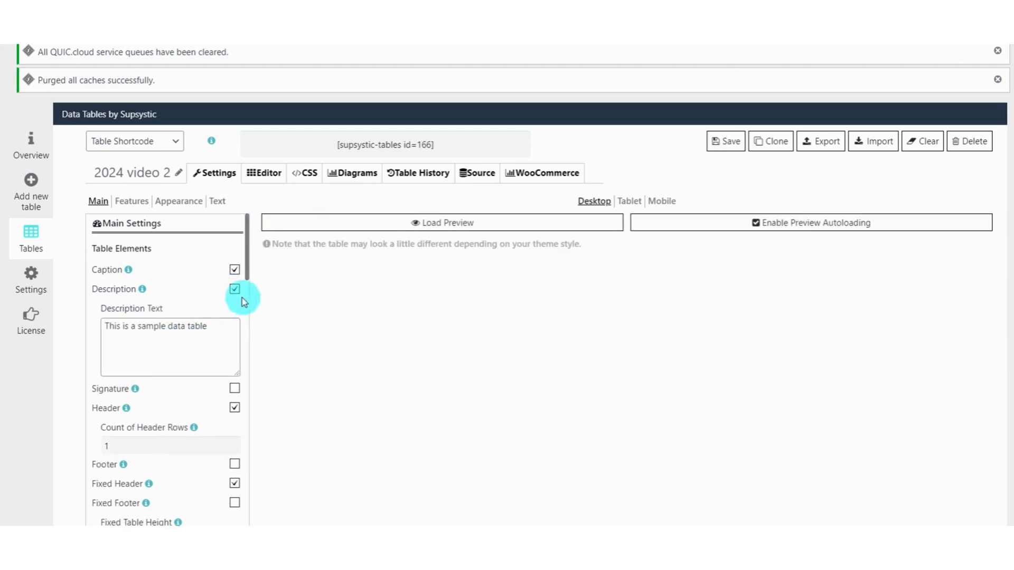
click(390, 222)
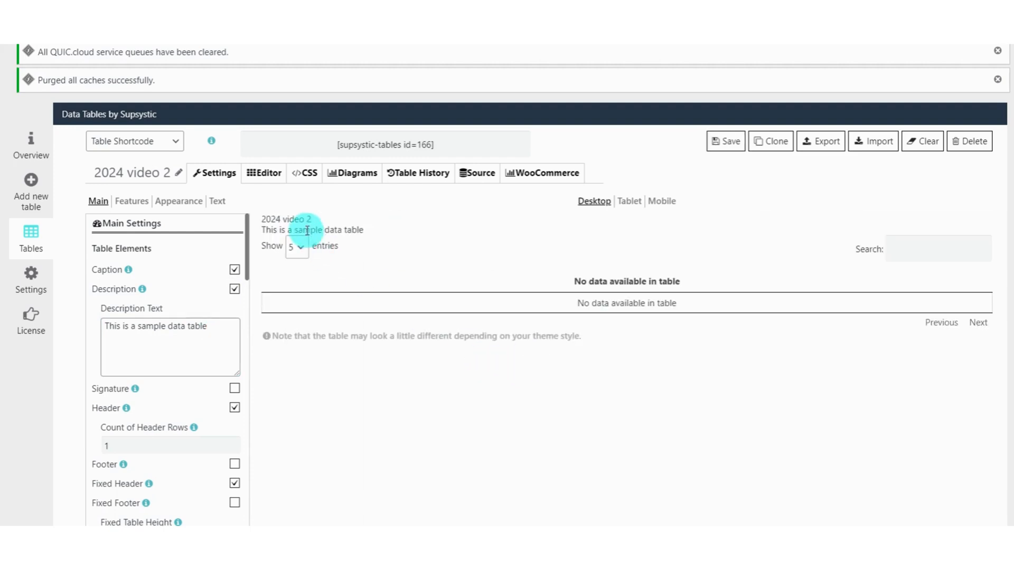
click(233, 388)
scroll(185, 375, down, 2)
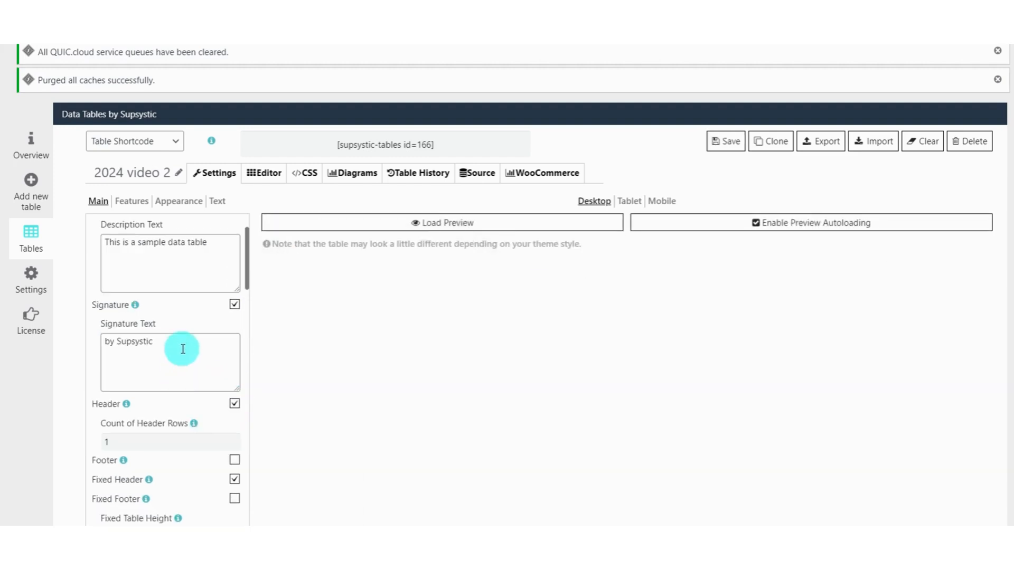
click(182, 348)
click(453, 223)
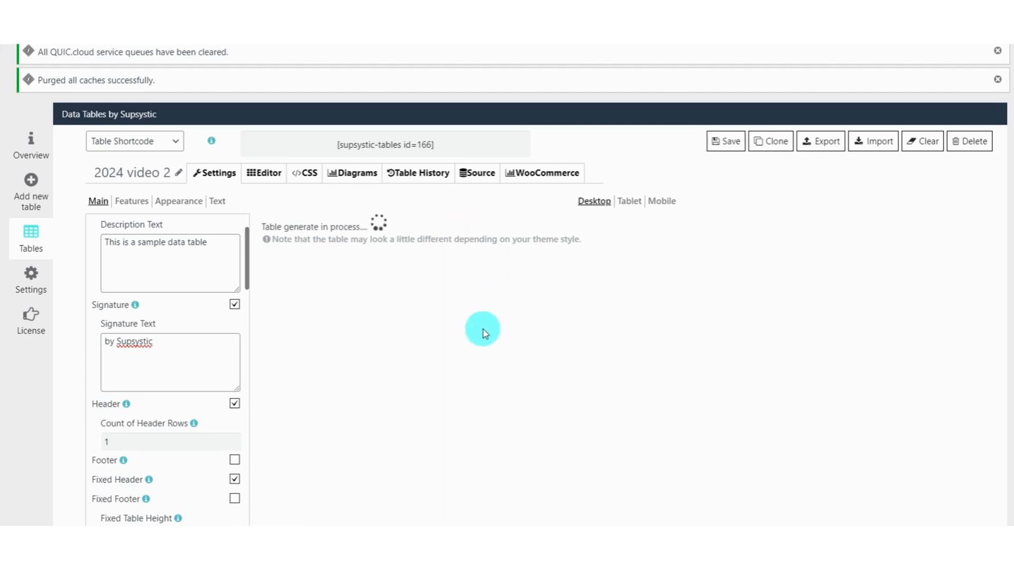
triple_click(285, 334)
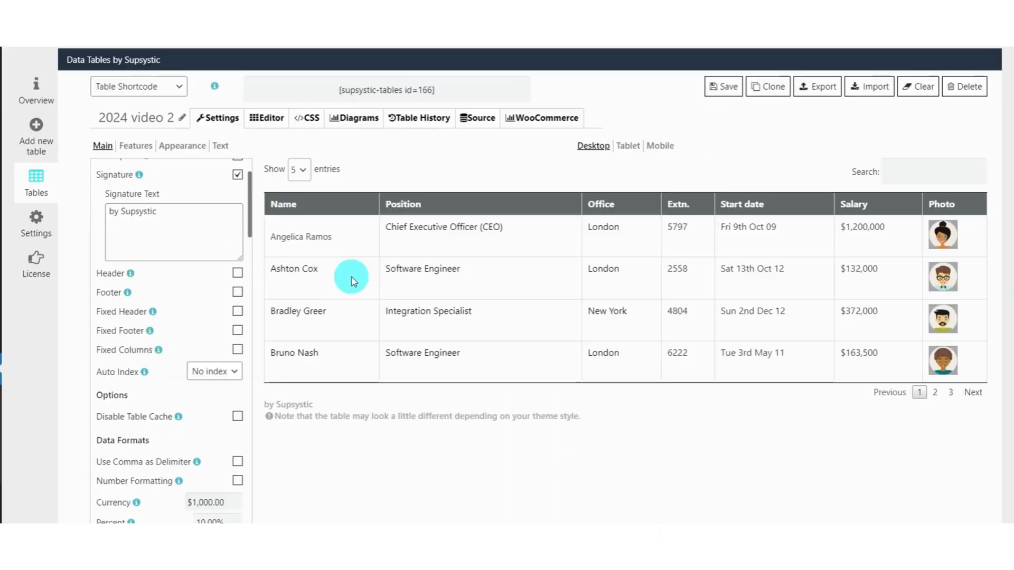
Enable the table Header, set the Count of Header Rows to 2, save the table and reload the preview.
click(238, 274)
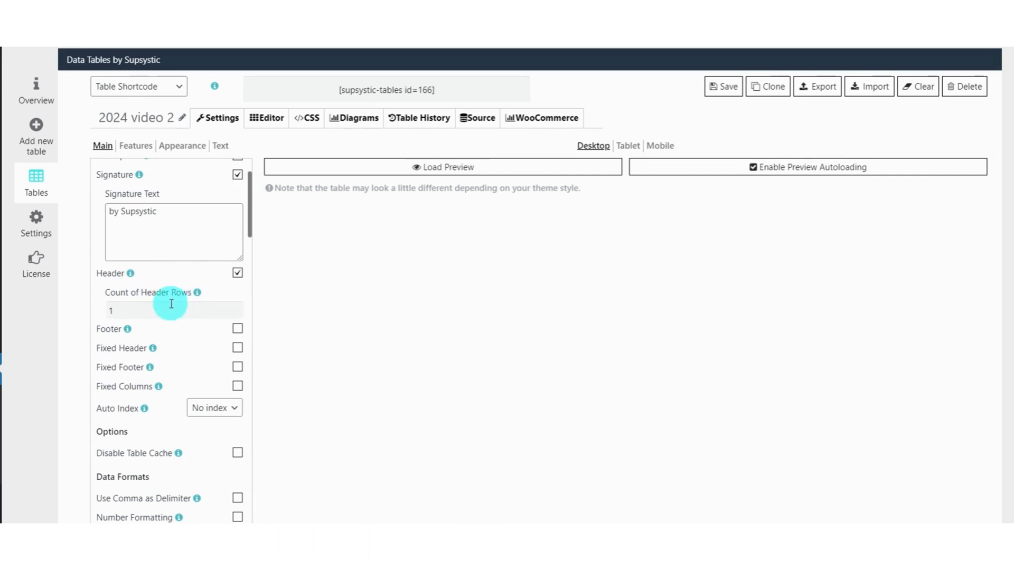
click(448, 167)
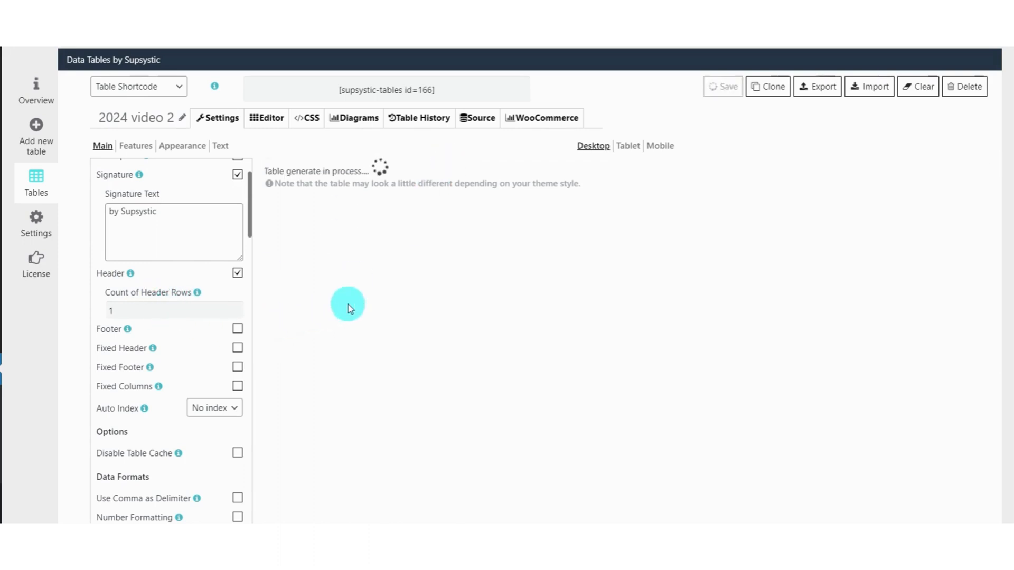
double_click(155, 310)
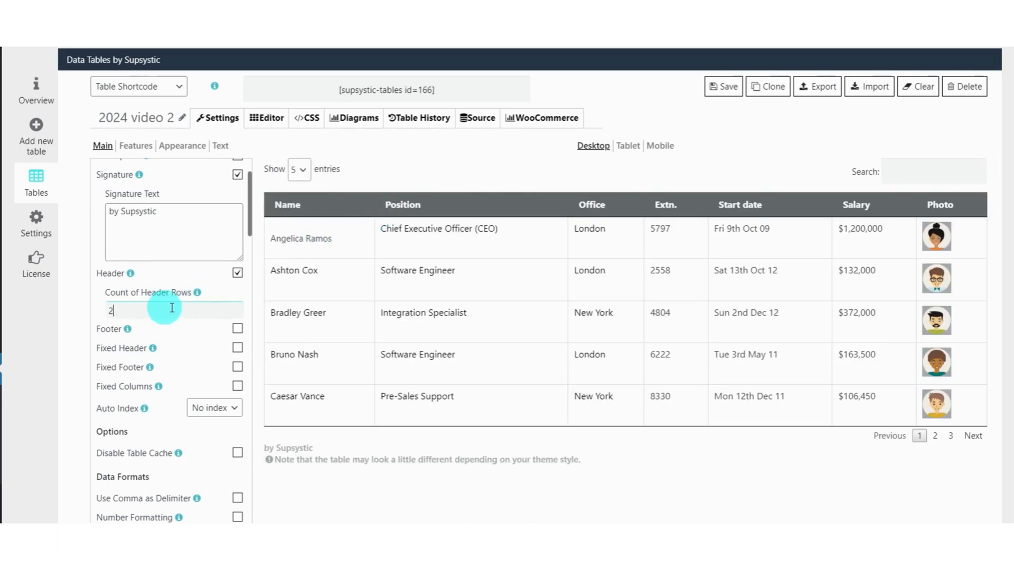
click(722, 86)
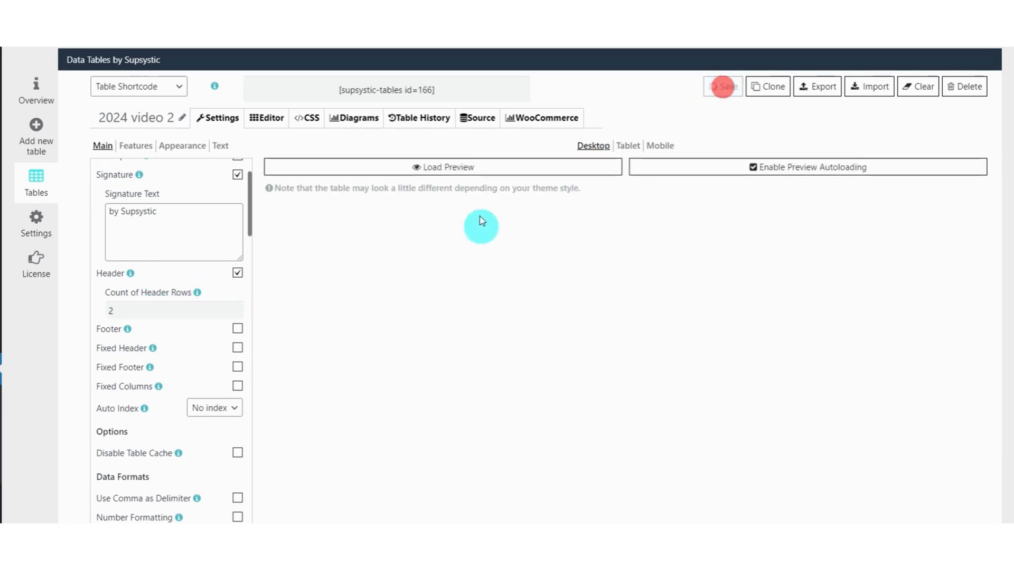
click(478, 169)
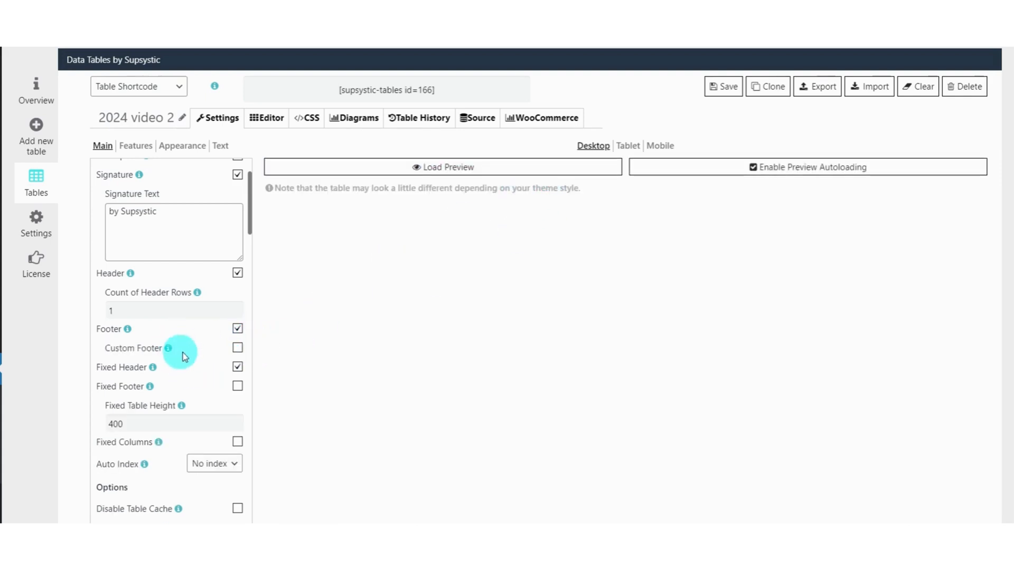
Enable the Custom Footer, check the footer row in the preview, and turn off the Fixed Header.
click(237, 349)
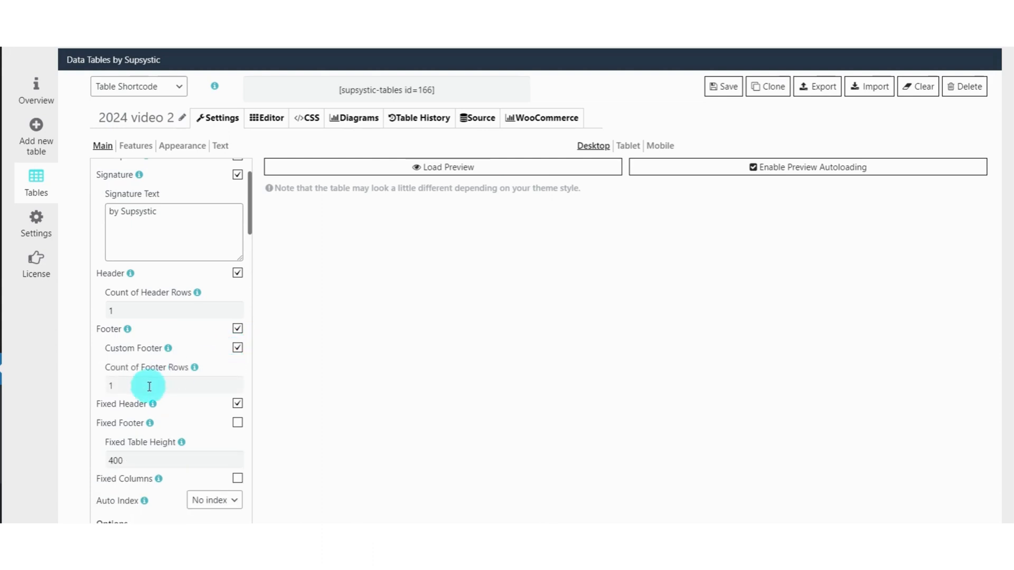
click(441, 171)
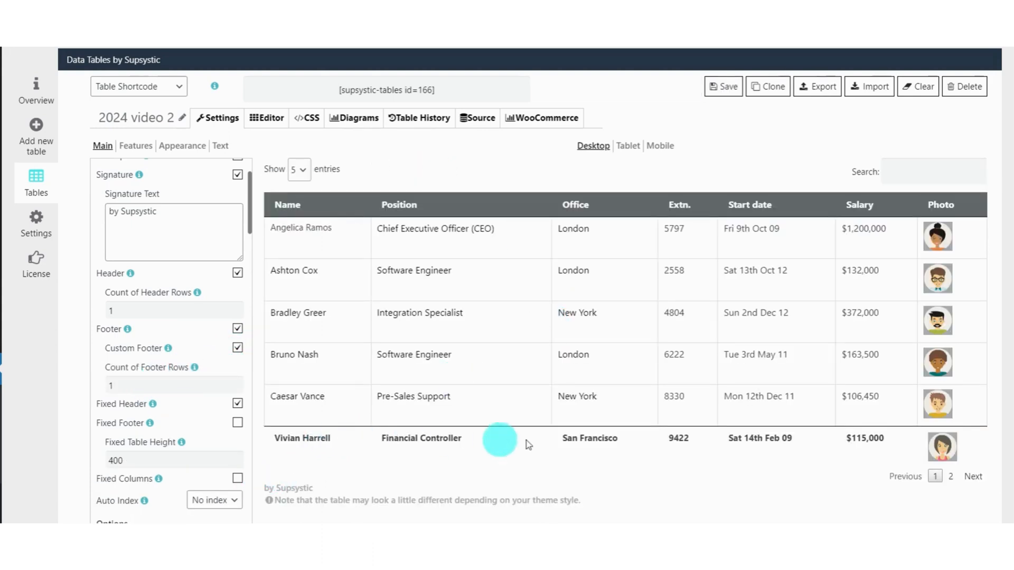
click(237, 405)
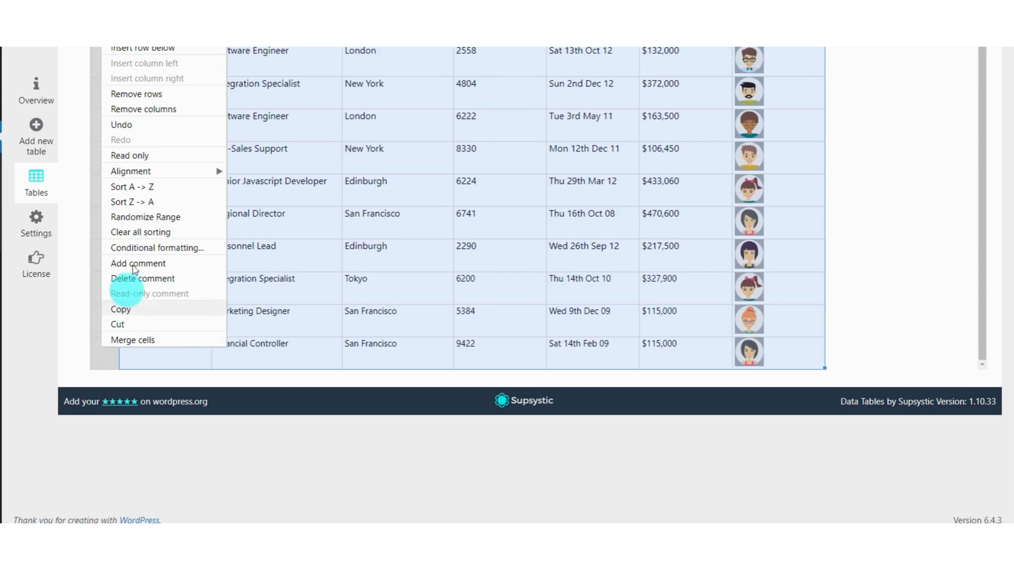
In the table editor, add a row below the last one and enter "--- END" in its first cell.
click(158, 106)
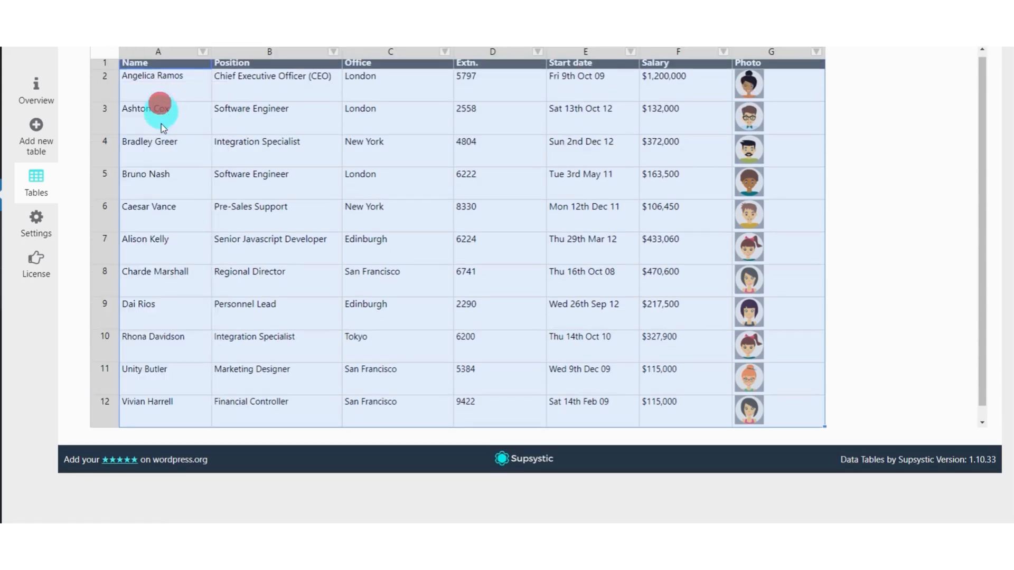
scroll(226, 297, down, 1)
click(159, 420)
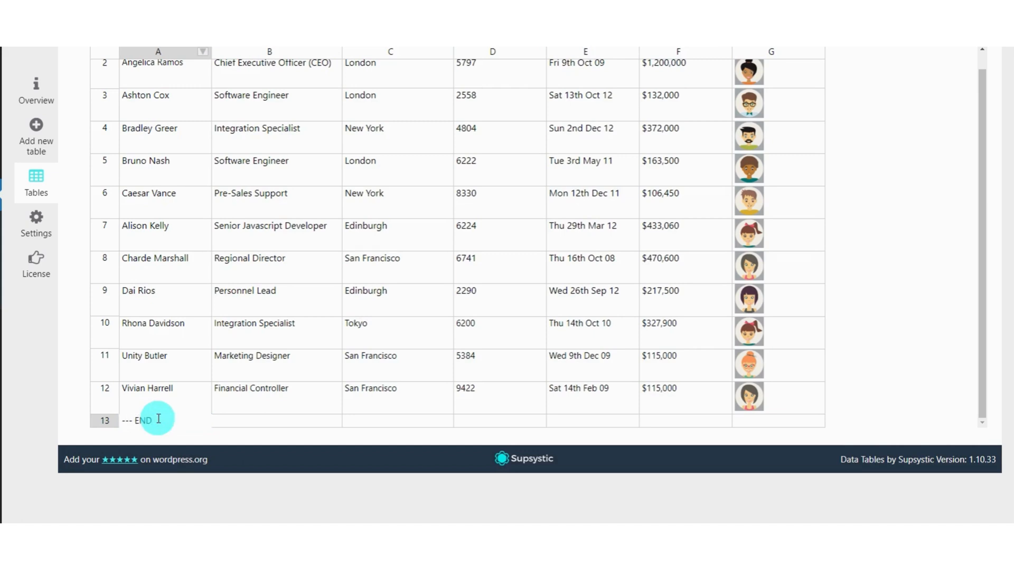
text(--- END)
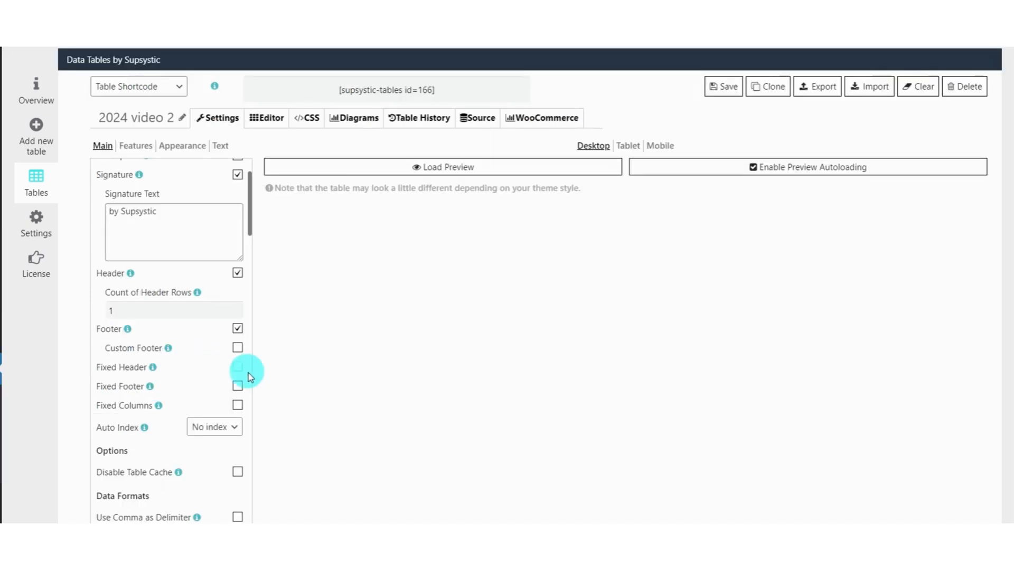
Turn on the Footer, Fixed Footer and Custom Footer, and check the "--- END" footer row in the reloaded preview.
click(238, 329)
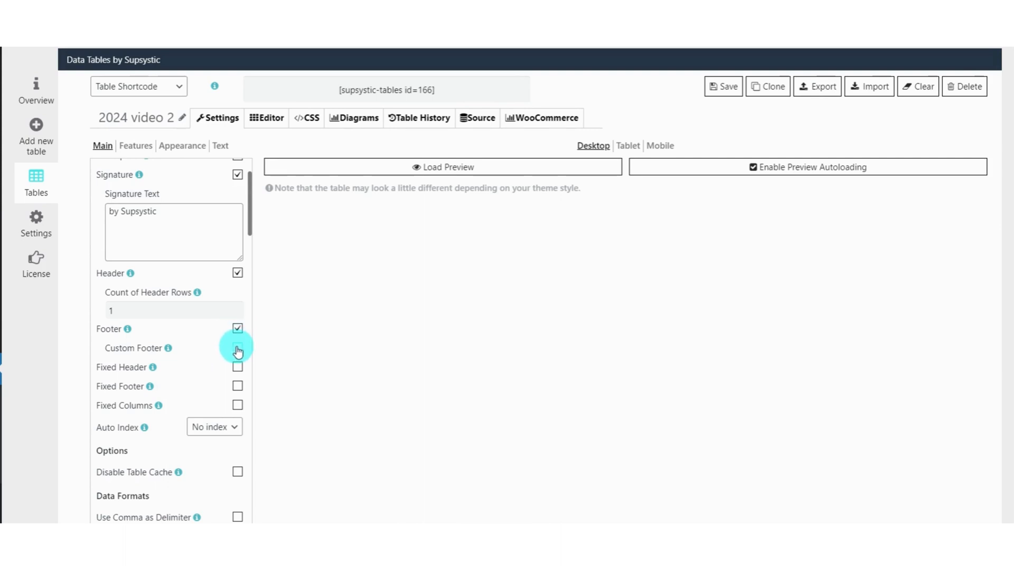
click(237, 386)
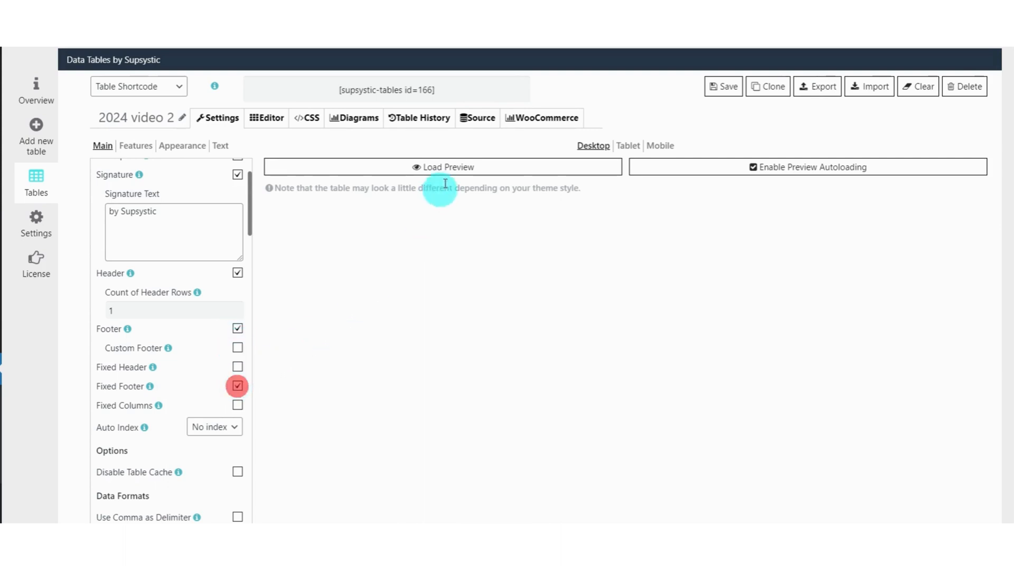
click(458, 165)
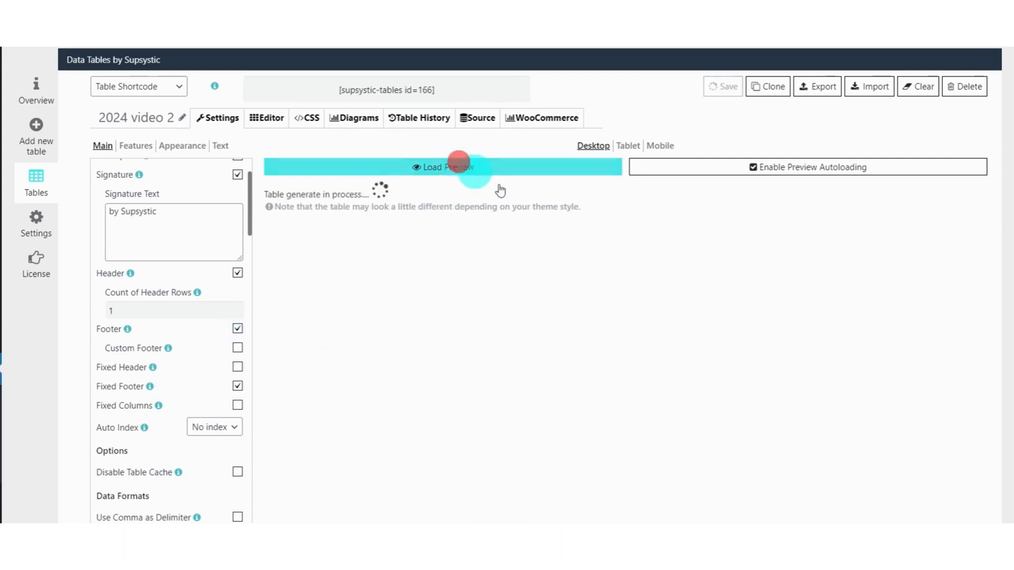
click(238, 348)
click(459, 168)
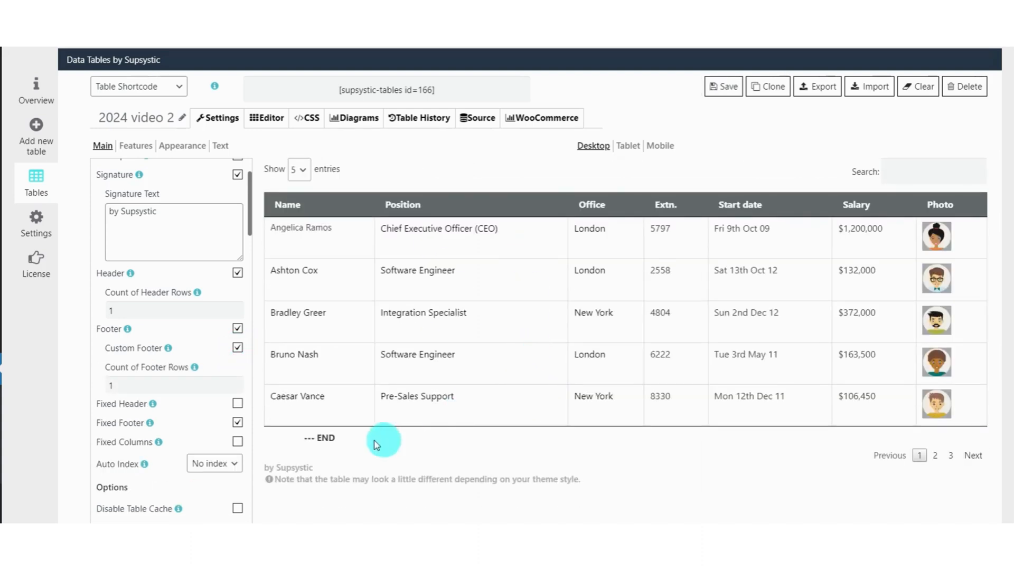
drag(292, 444, 480, 446)
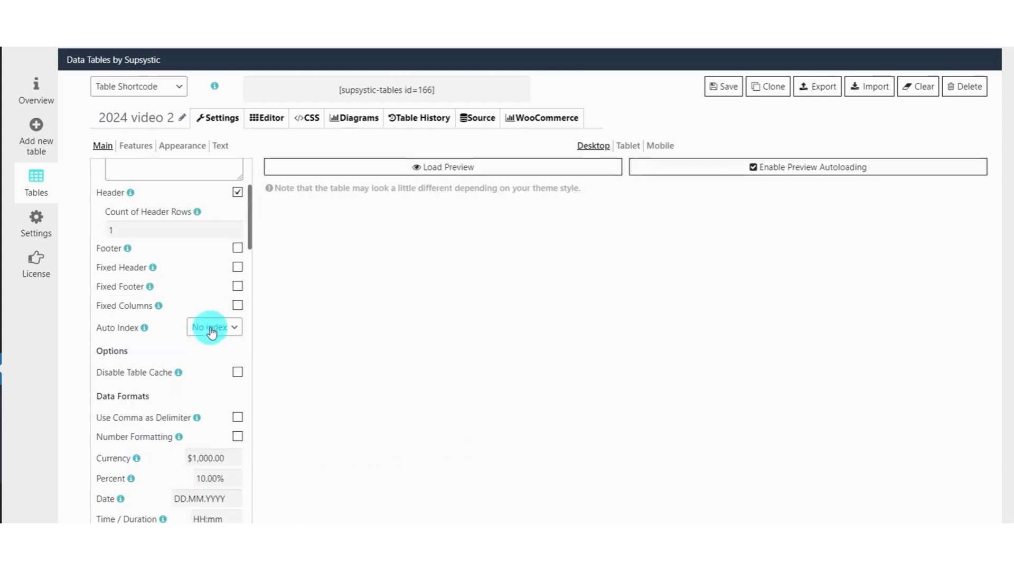
Set the Auto Index to Use first column and reload the table preview.
click(212, 328)
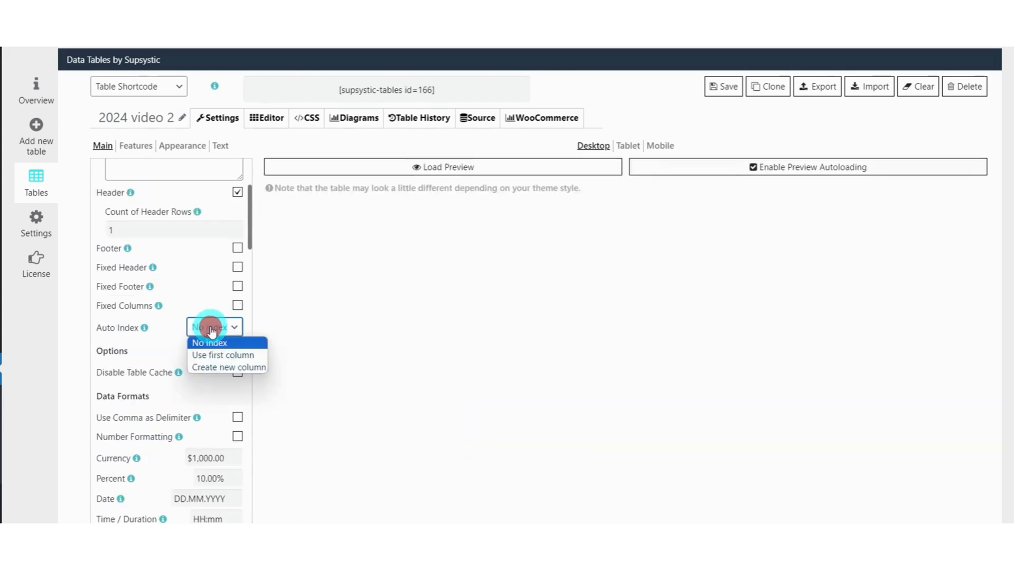
click(210, 354)
click(407, 165)
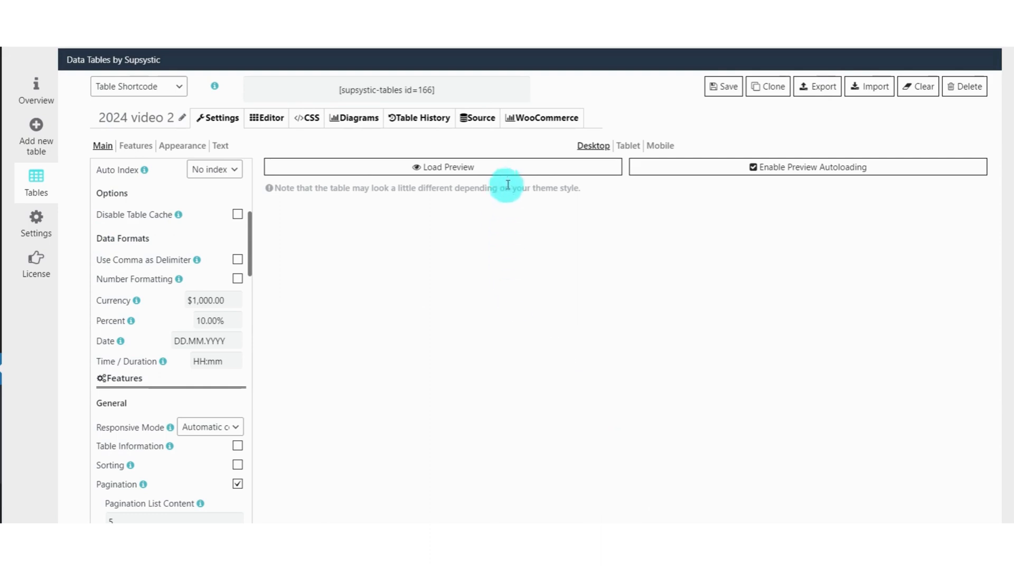
Set the Fixed Table Width and its mobile counterpart to 50% in the appearance settings and load the preview.
click(182, 146)
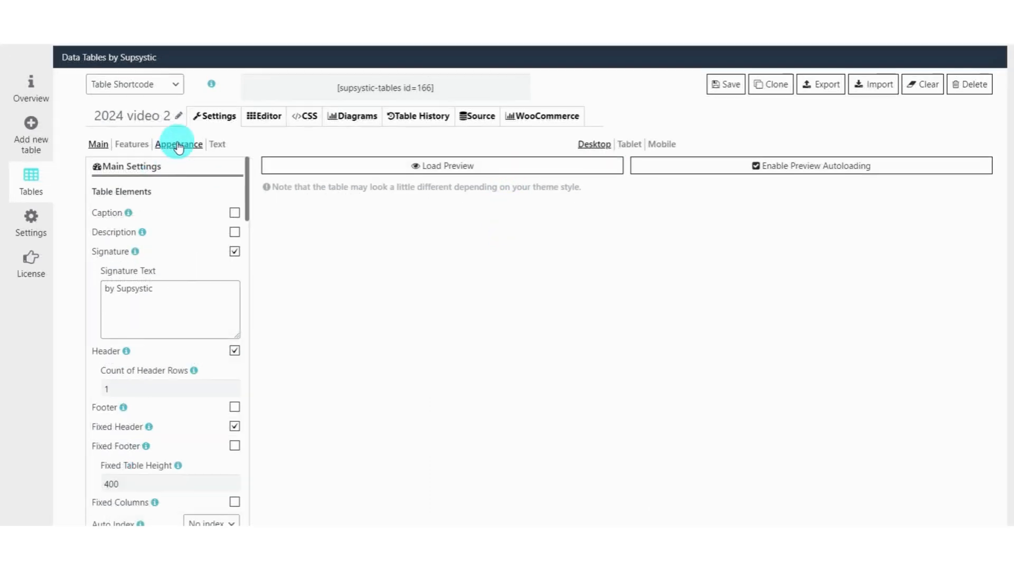
click(178, 146)
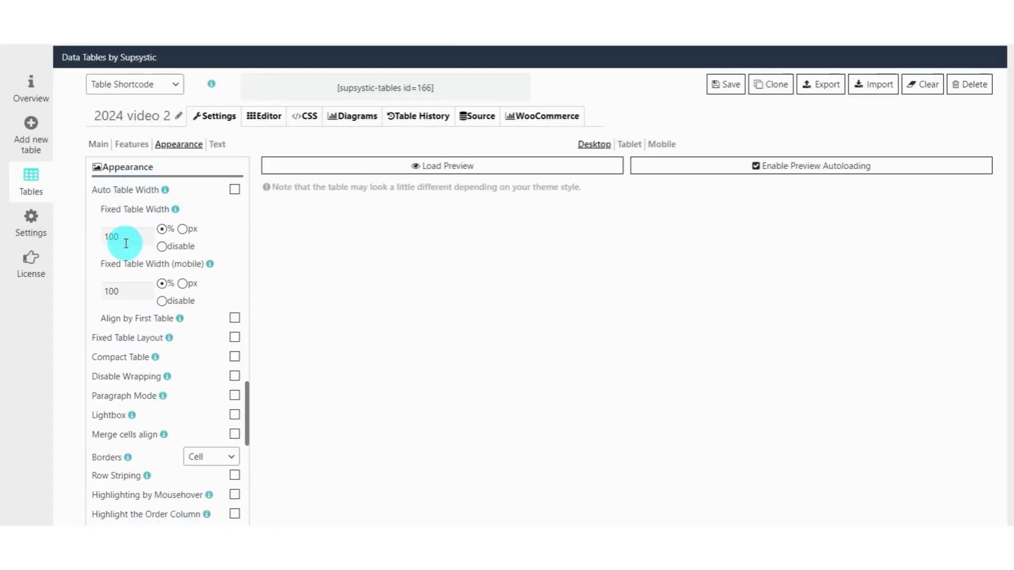
double_click(121, 291)
click(127, 236)
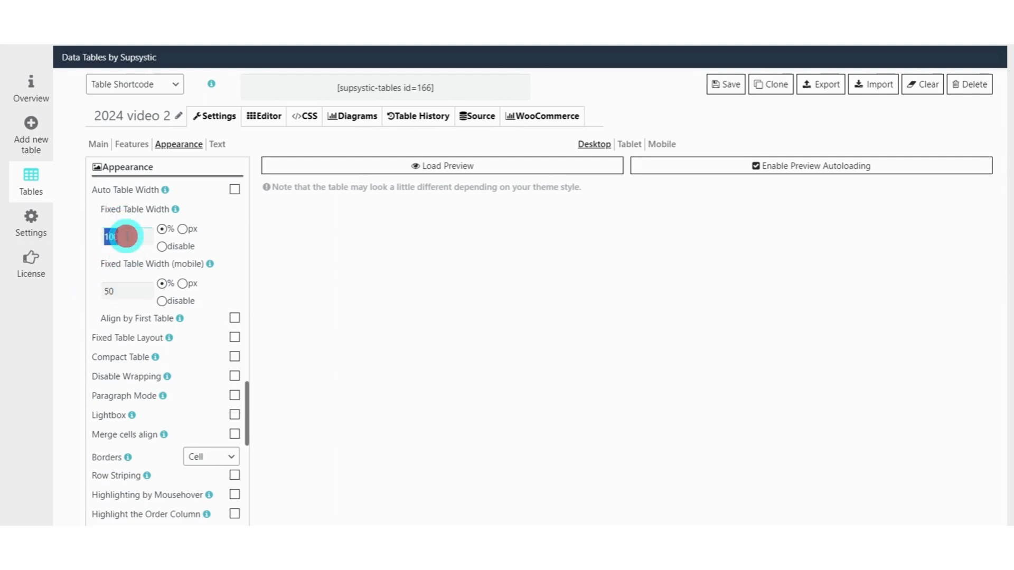
text(50)
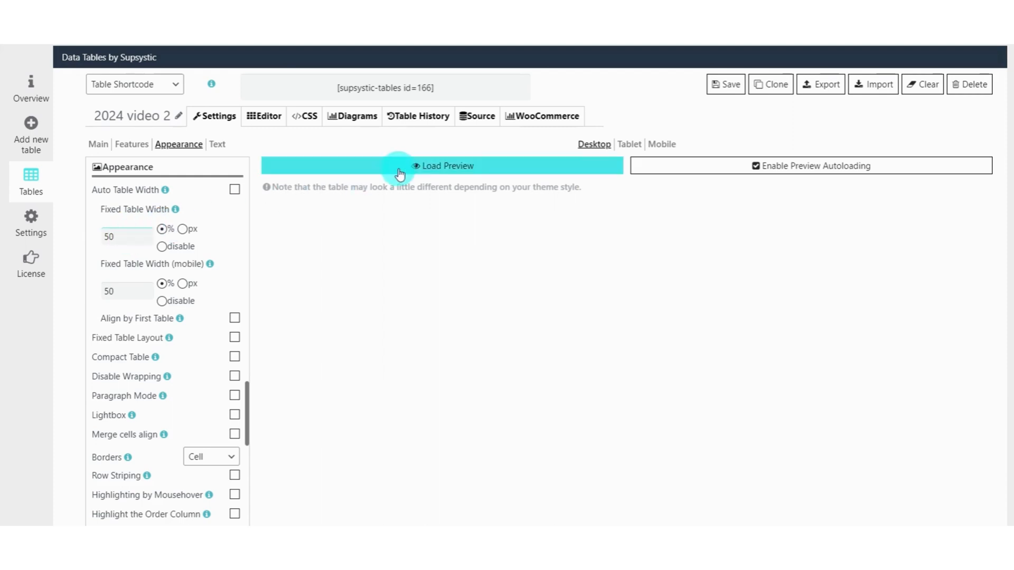
click(399, 166)
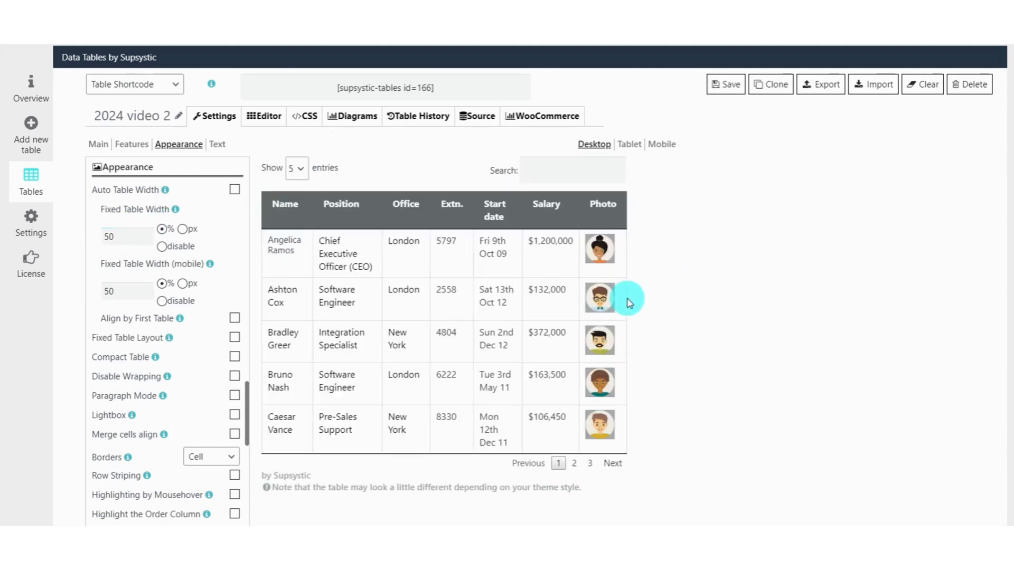
Check how the narrowed table looks in the tablet and mobile previews, and return to the desktop preview.
click(627, 148)
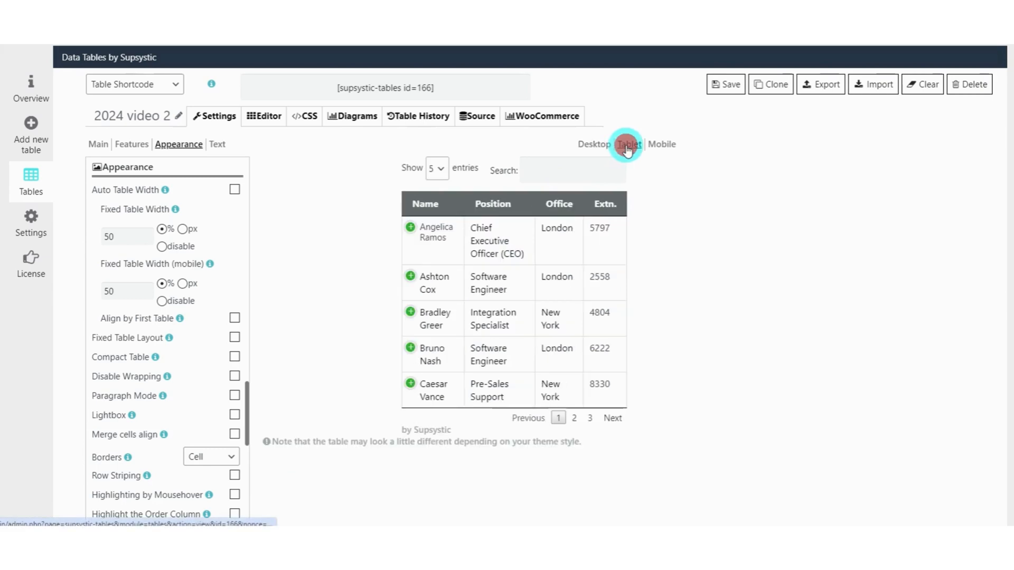
click(659, 146)
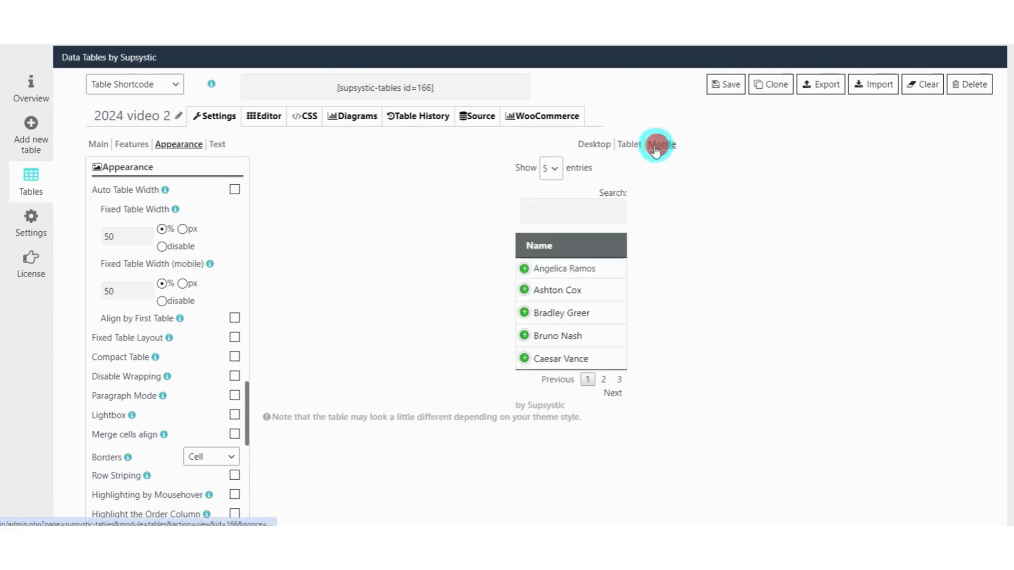
click(594, 147)
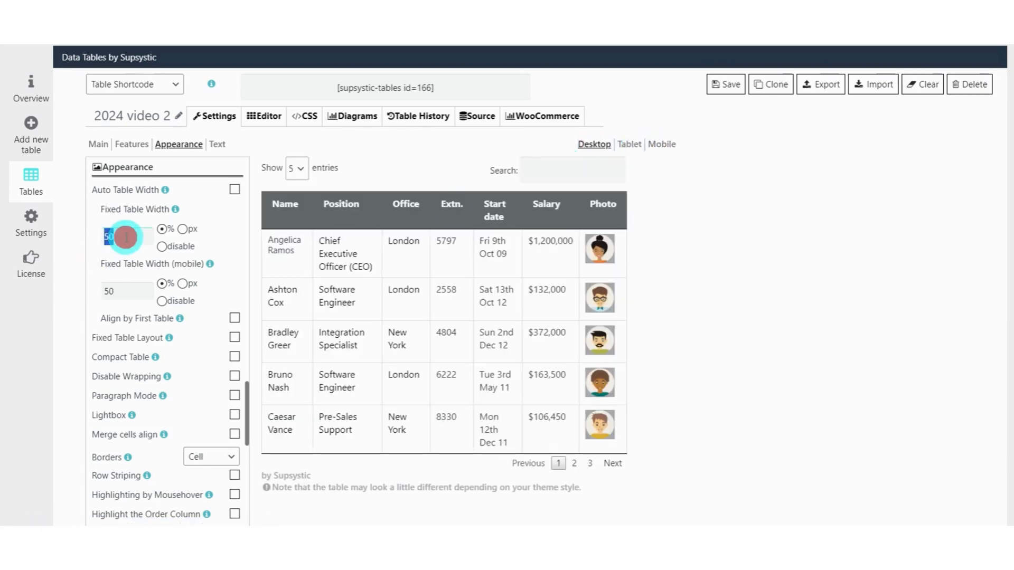
Restore both the Fixed Table Width and its mobile counterpart to 100%, save the table and reload the preview.
drag(126, 291, 98, 306)
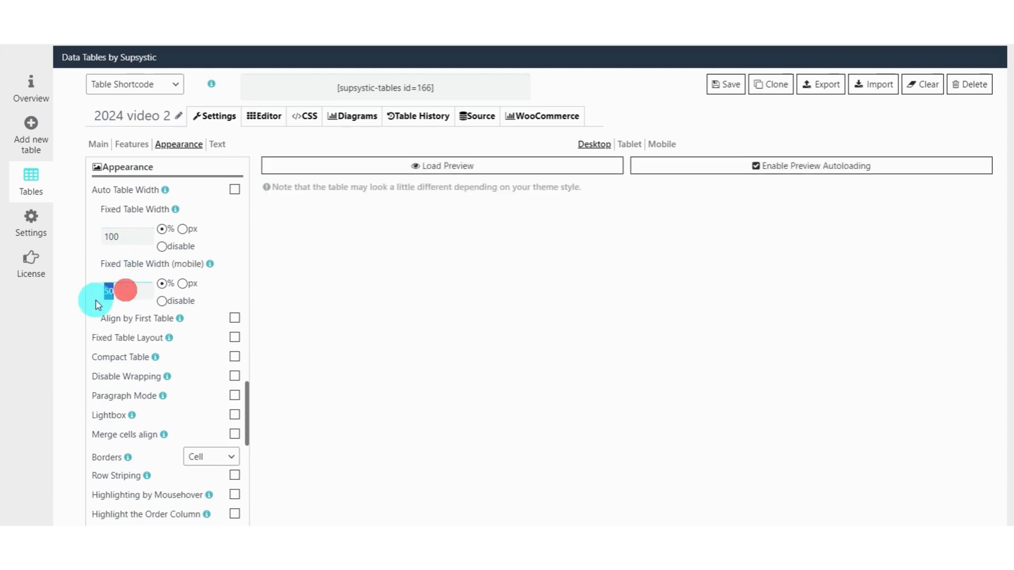
text(100)
click(727, 84)
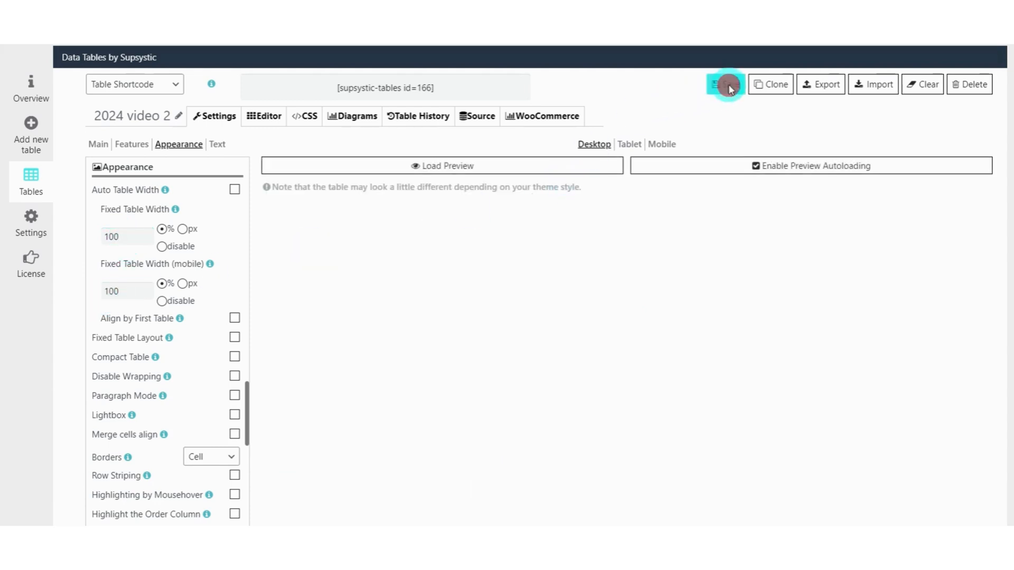
click(432, 167)
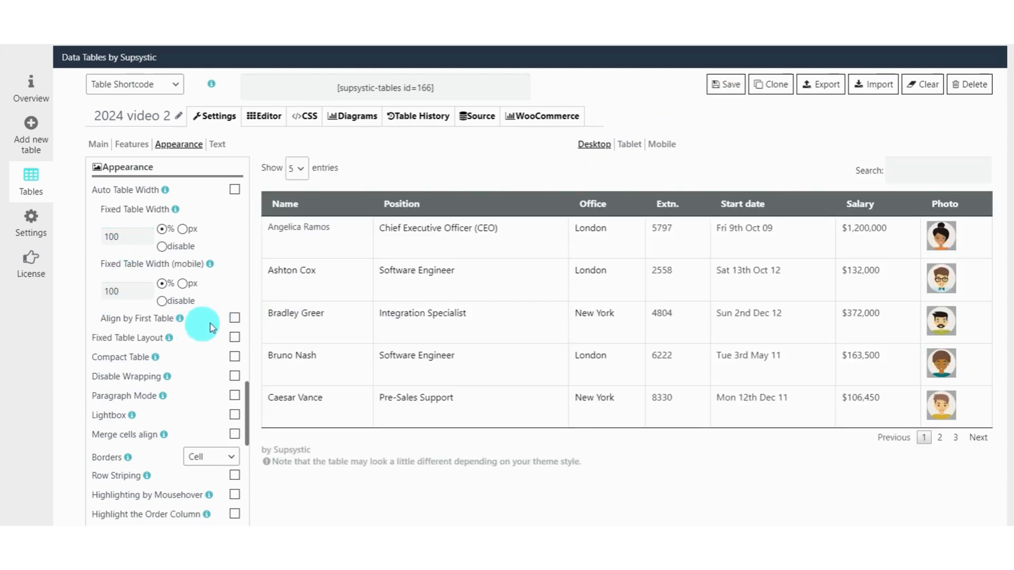
Enable Align by First Table, check its effect in the preview, and turn the option off again.
click(234, 318)
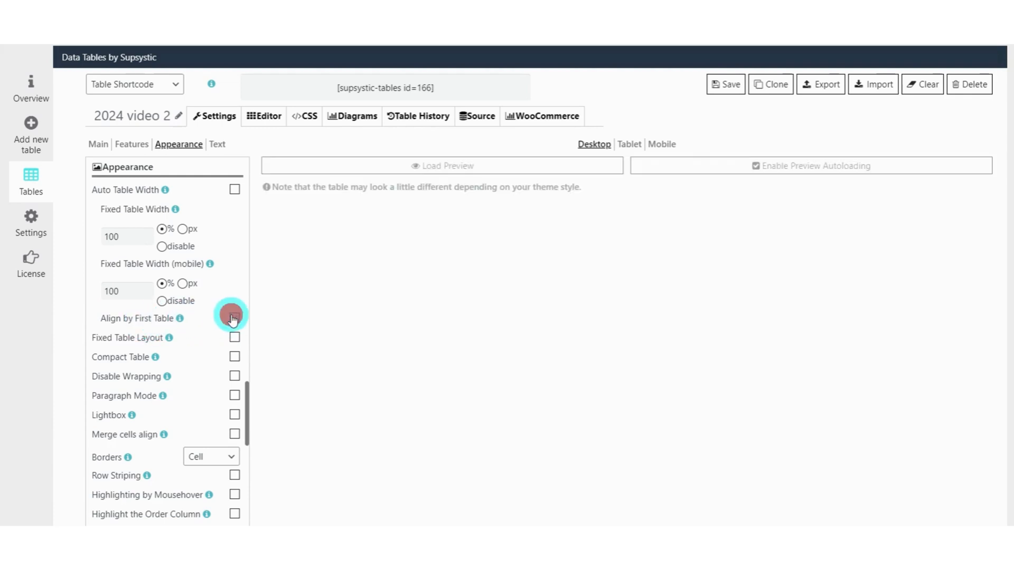
click(372, 166)
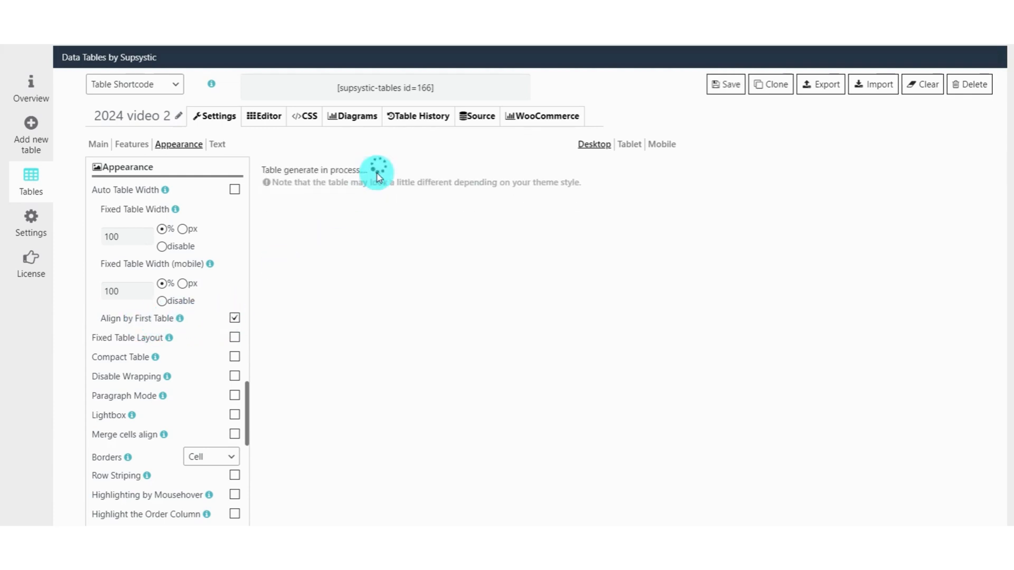
click(235, 319)
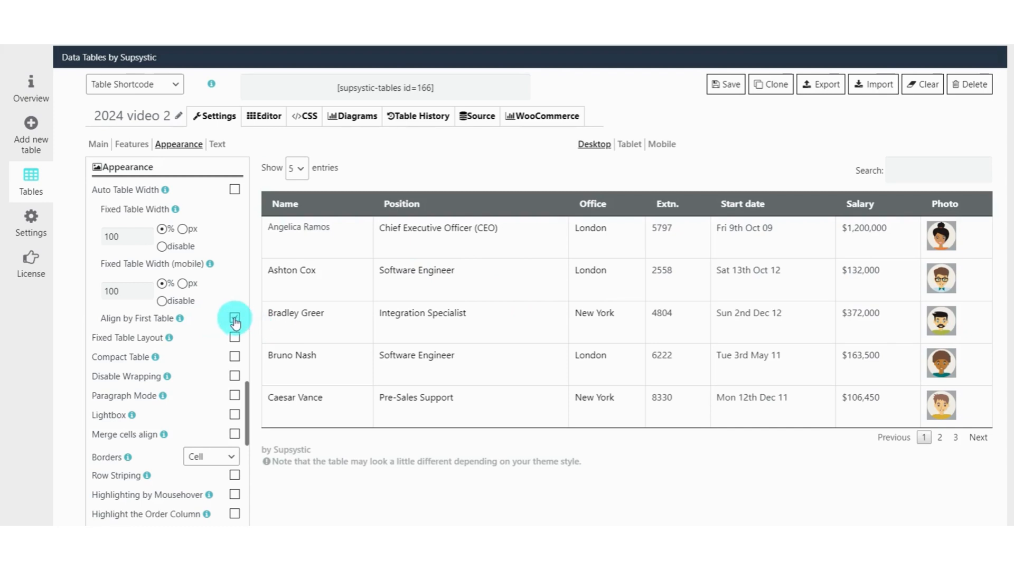
Try out the Fixed Table Layout, Disable Wrapping and Paragraph Mode options and load the table preview.
scroll(199, 309, down, 2)
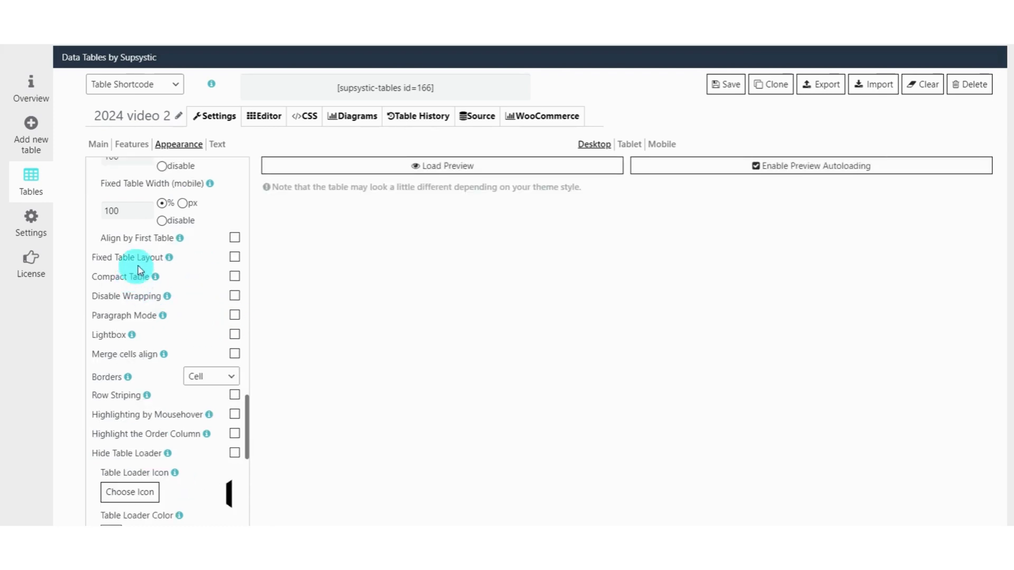
click(234, 257)
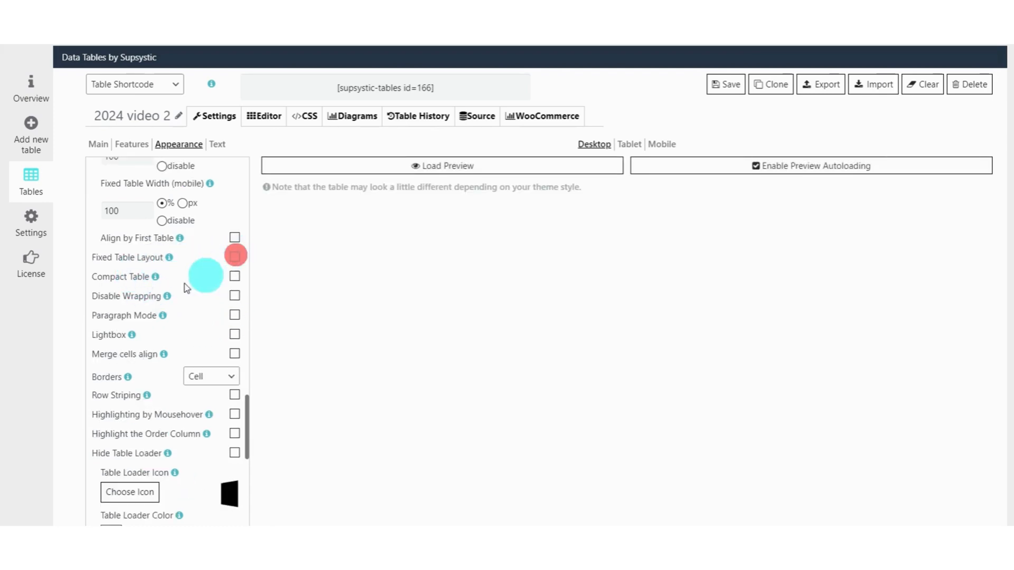
click(234, 296)
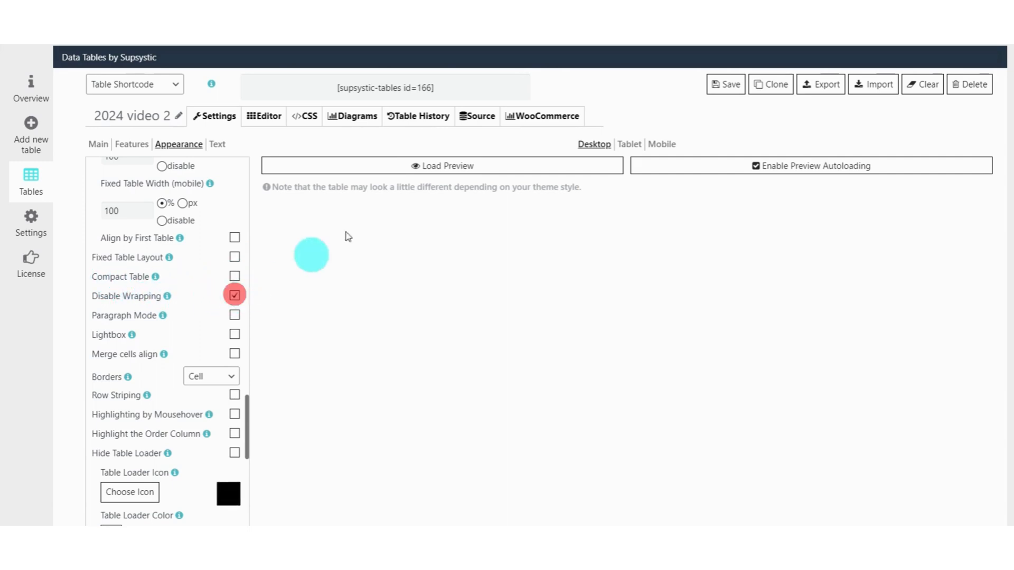
click(235, 315)
click(397, 170)
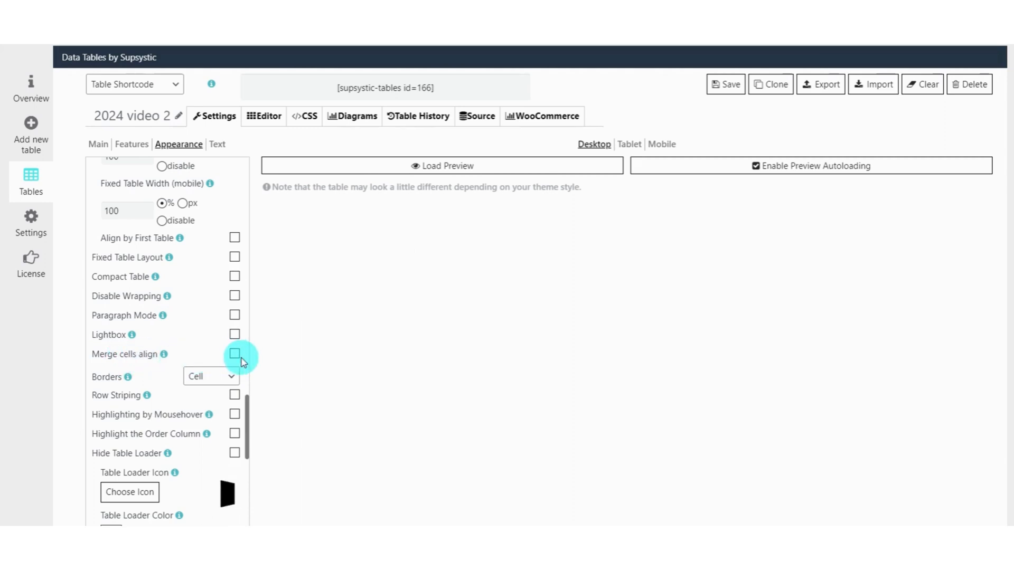
Set the table Borders to Row and check the borders in the preview.
click(208, 379)
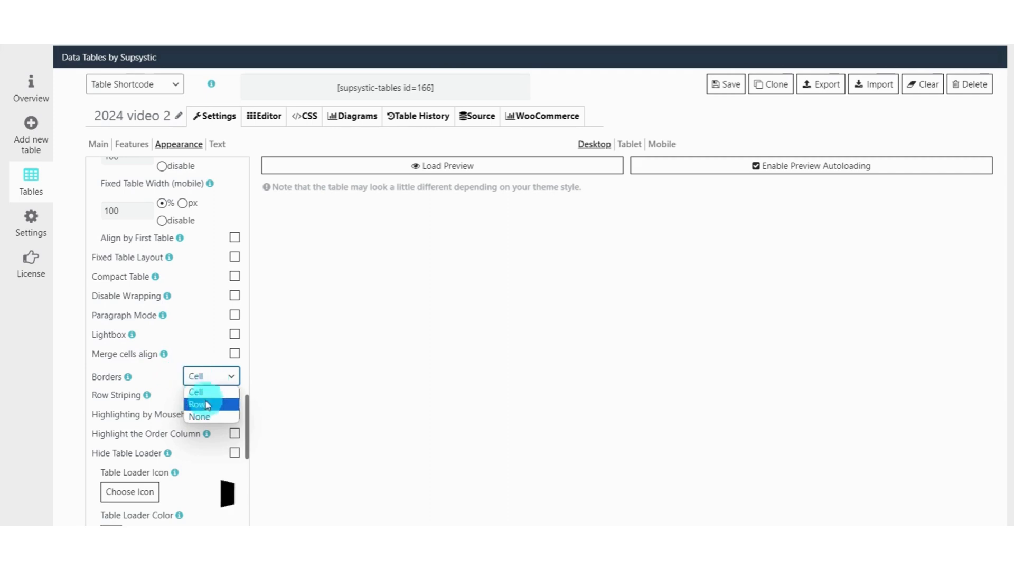
click(204, 406)
click(370, 166)
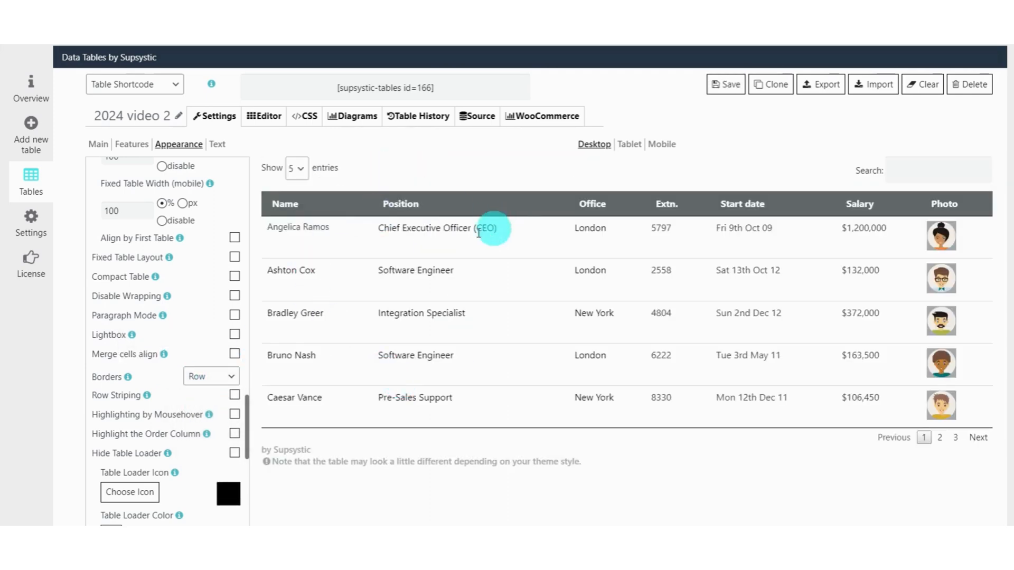
Set the table Borders back to Cell and reload the preview.
click(217, 377)
click(207, 393)
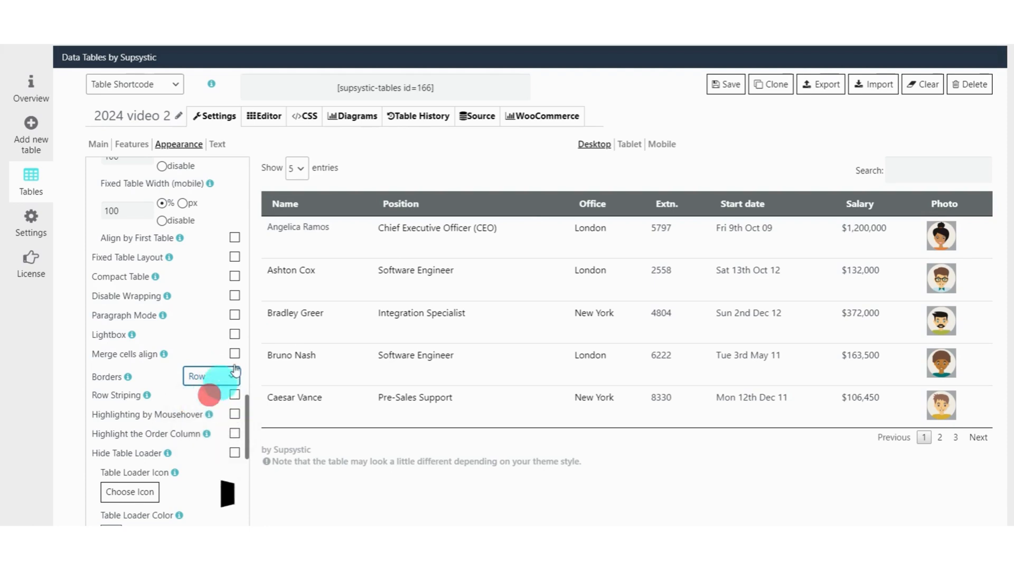
click(374, 166)
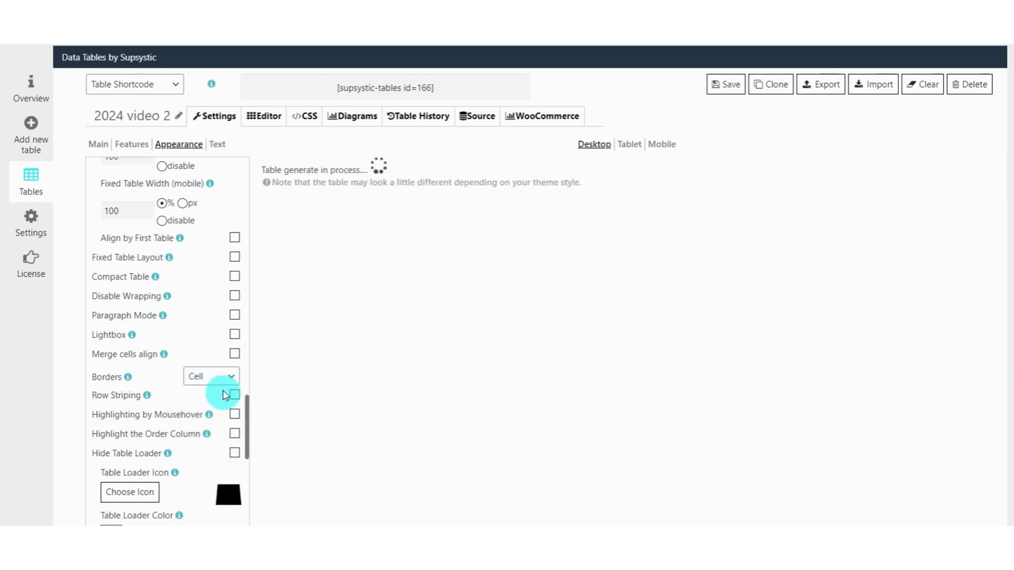
Enable Row Striping and check the striped rows in the reloaded preview.
scroll(236, 322, down, 2)
click(235, 317)
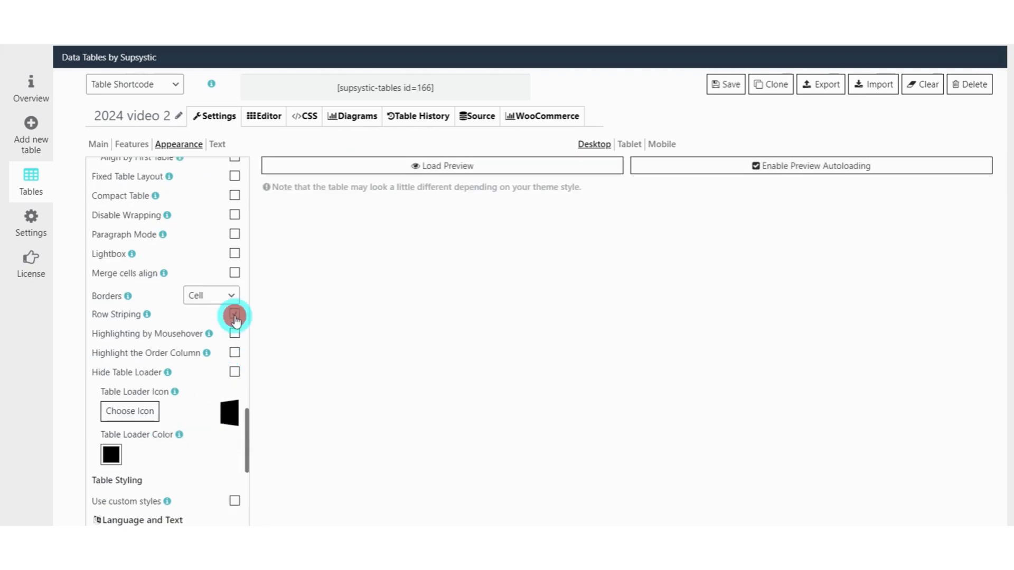
click(377, 164)
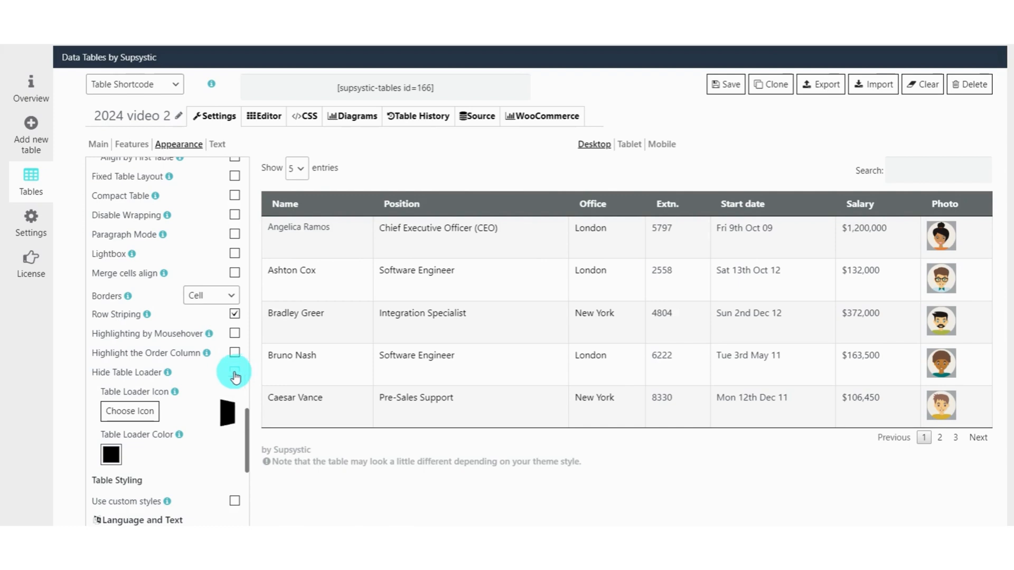
Set the table loader icon to ball-beat and its color to light gray #bfbbbf.
click(129, 415)
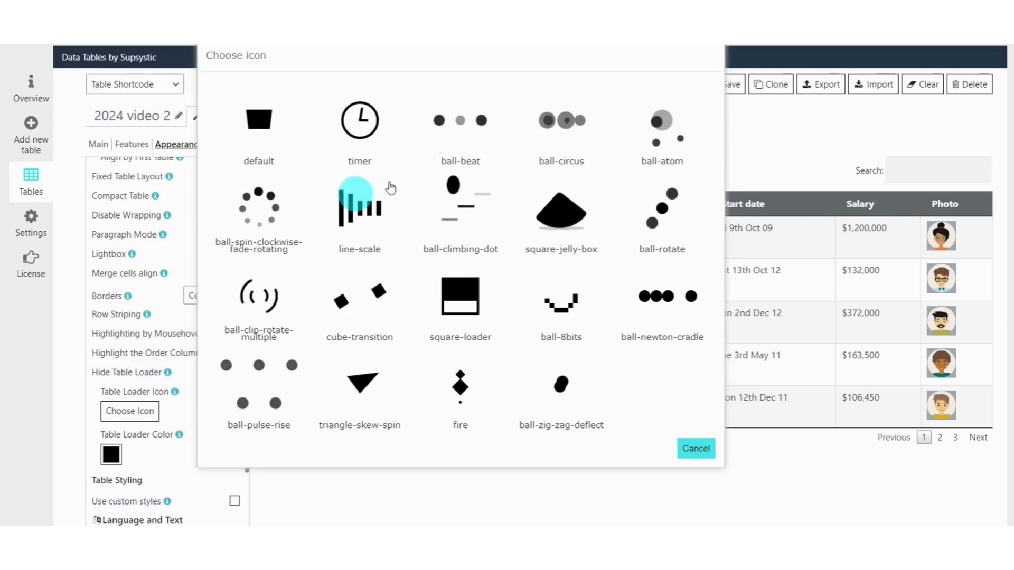
click(460, 120)
scroll(159, 349, down, 2)
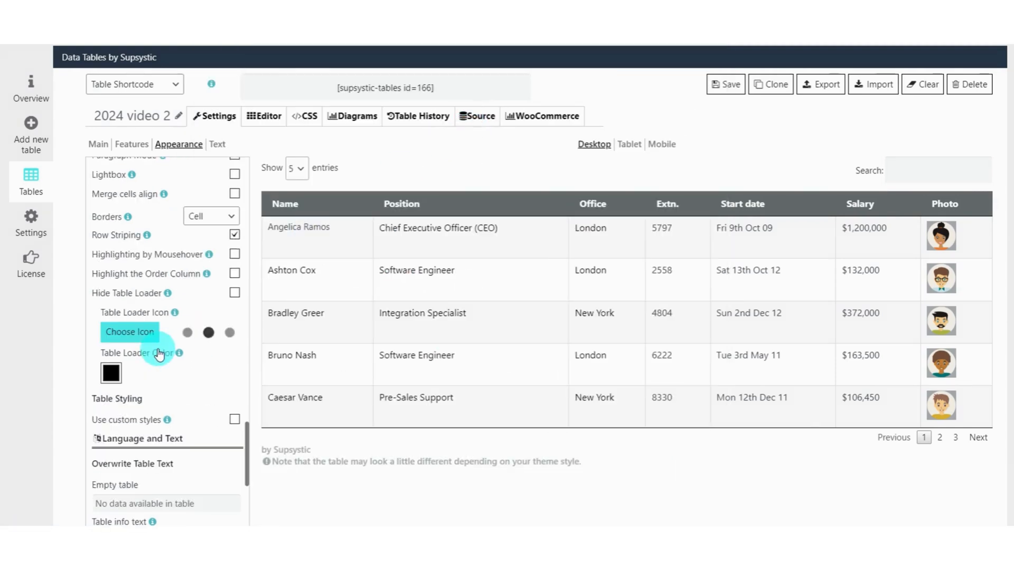
click(111, 373)
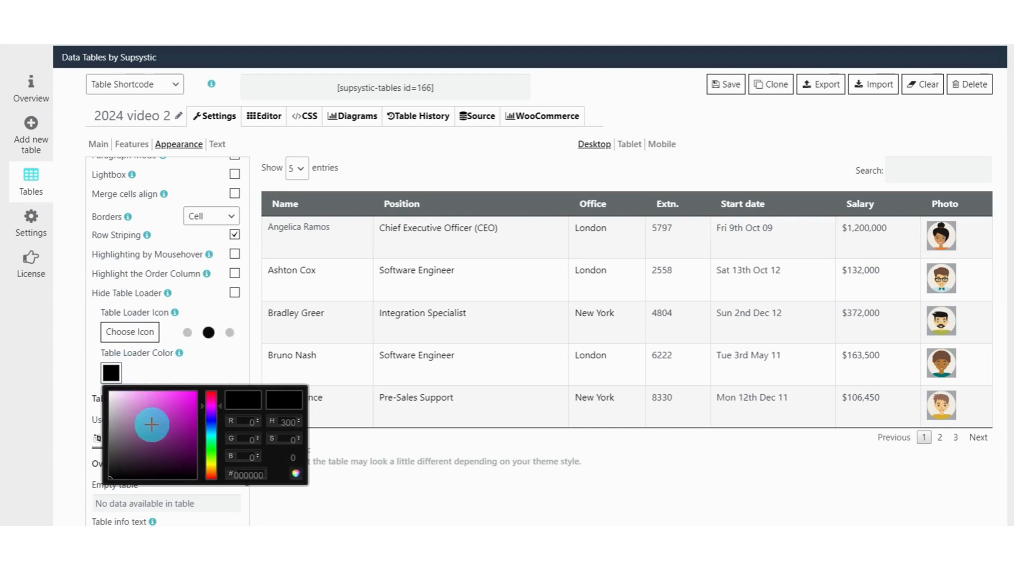
drag(151, 424, 111, 413)
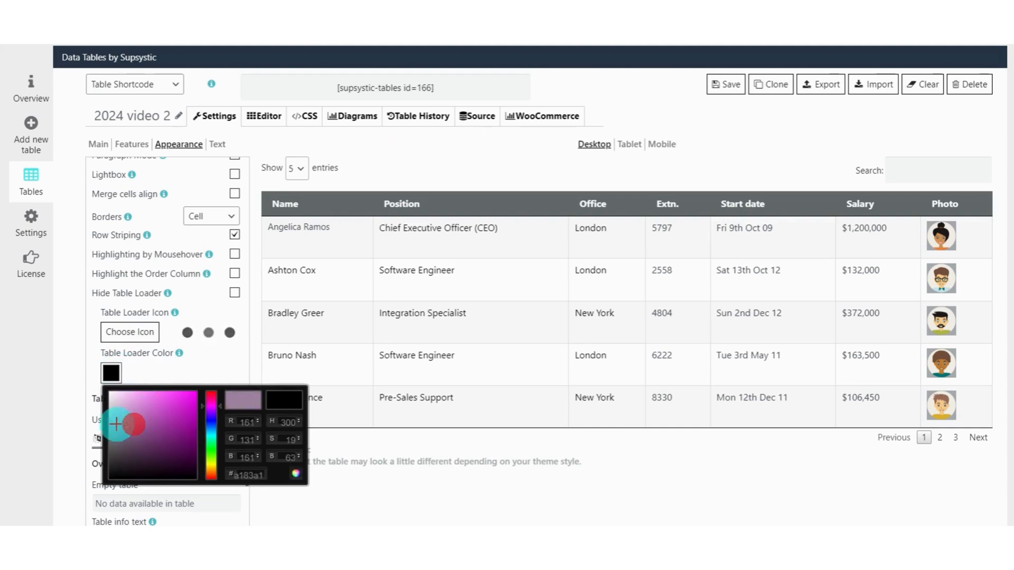
click(203, 370)
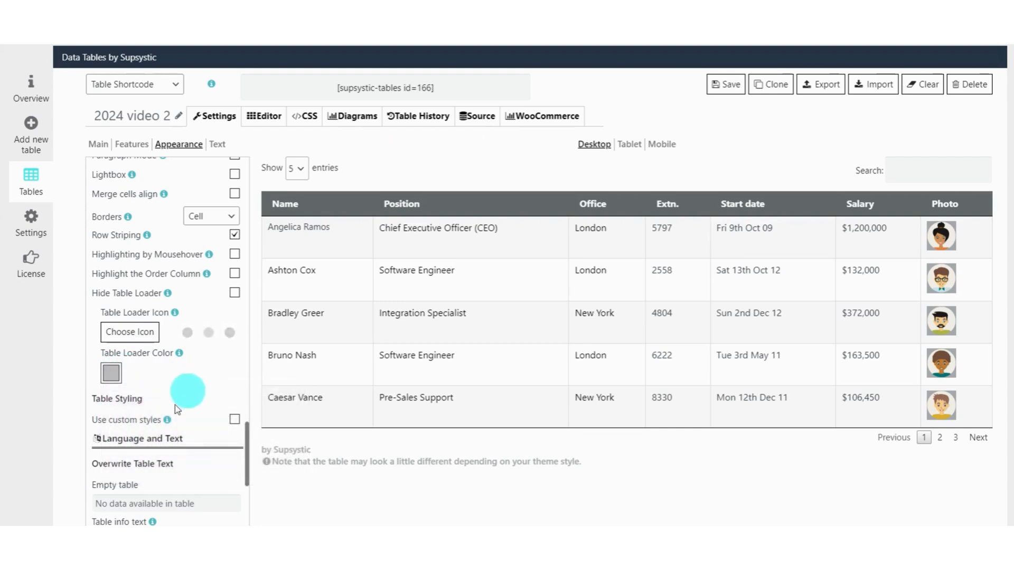
Enable custom styles for the table and set the external border color to #c4c0c4.
click(234, 419)
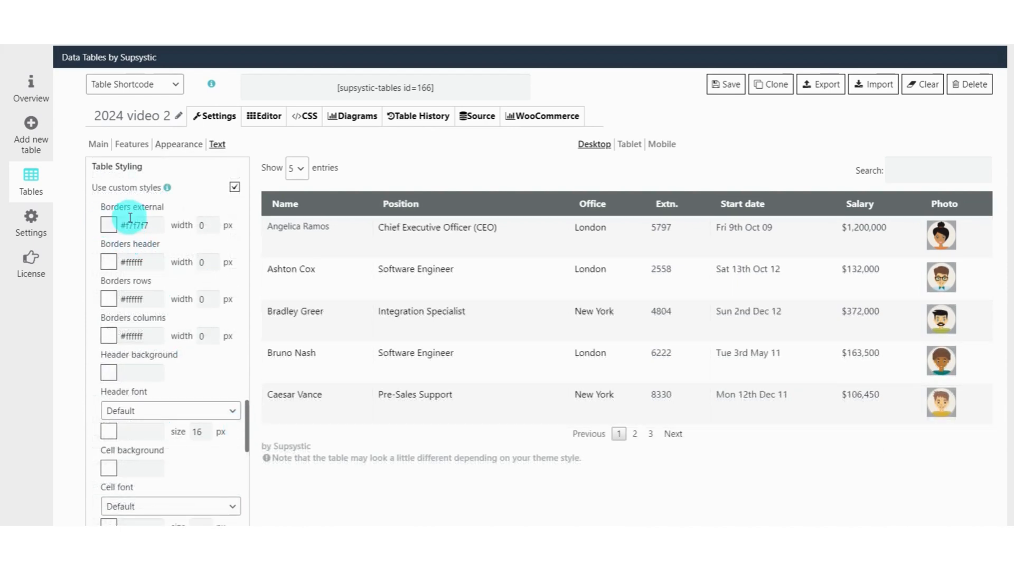
click(111, 225)
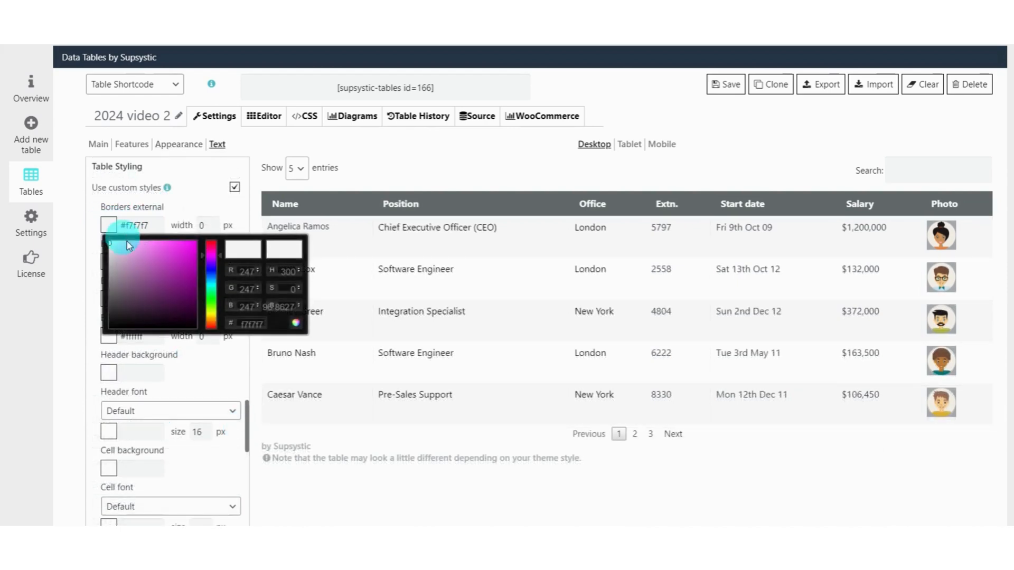
drag(112, 249, 110, 259)
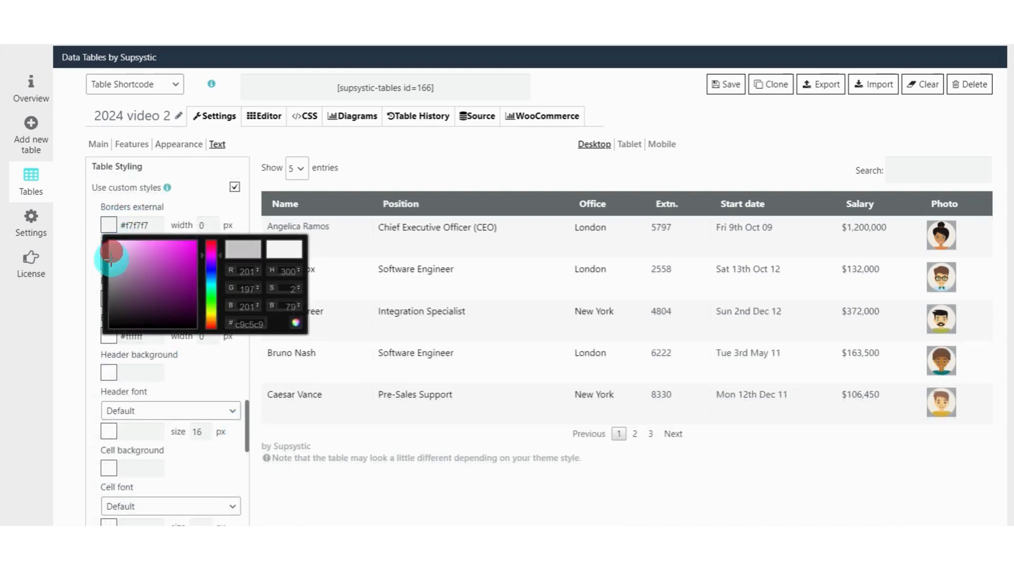
click(68, 230)
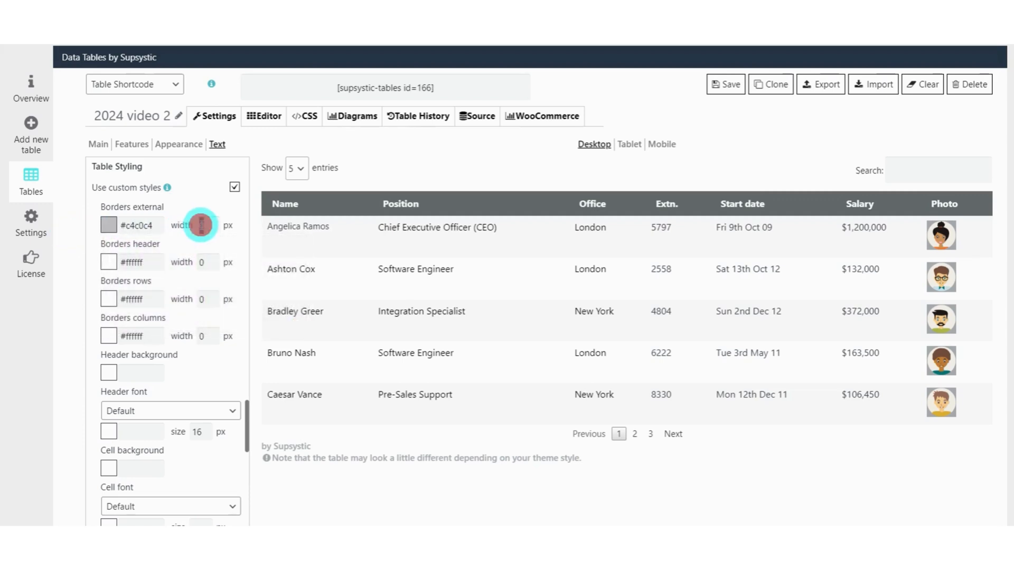
Try an external border width of 10 px in the preview and reduce it to 5 px.
text(10)
click(68, 242)
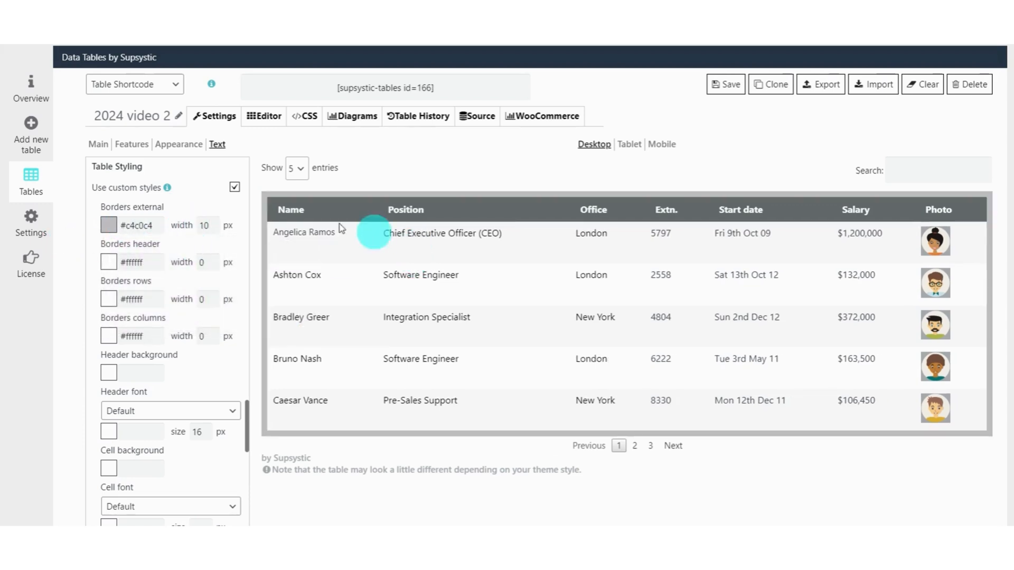
click(204, 224)
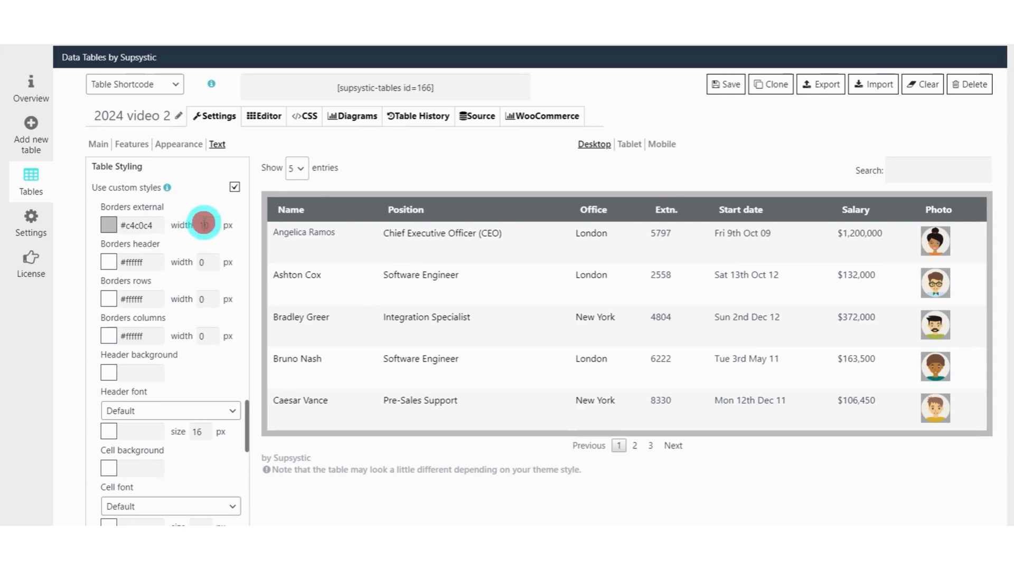
text(5)
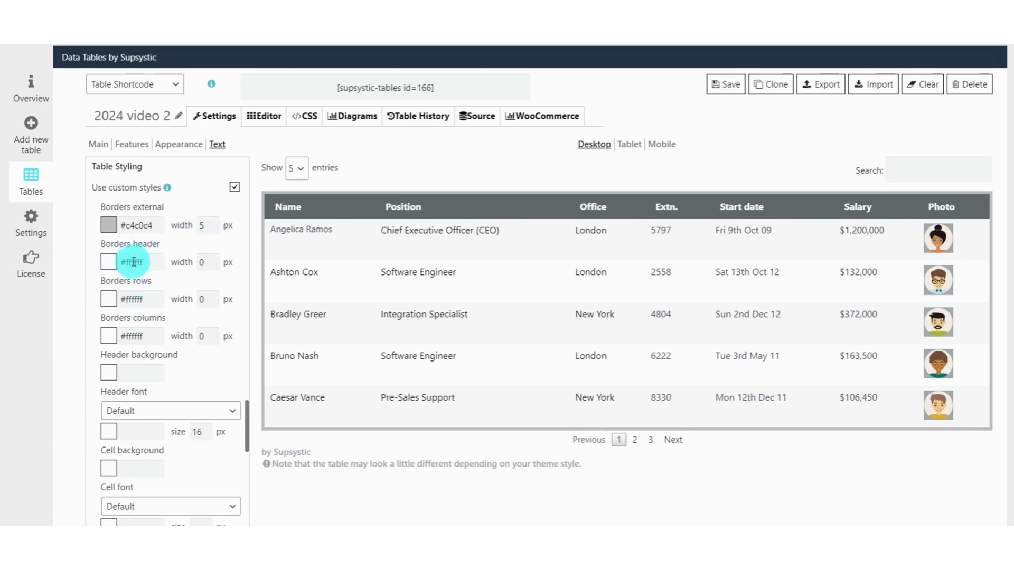
Set the header border color to #c7c7c7 and its width to 5 px.
click(111, 262)
click(110, 297)
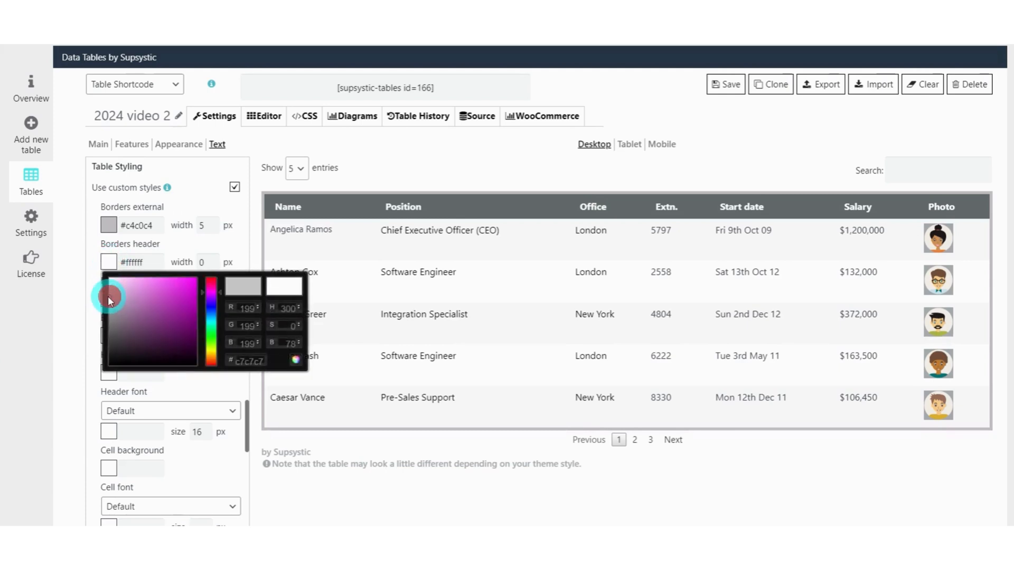
click(76, 275)
click(203, 266)
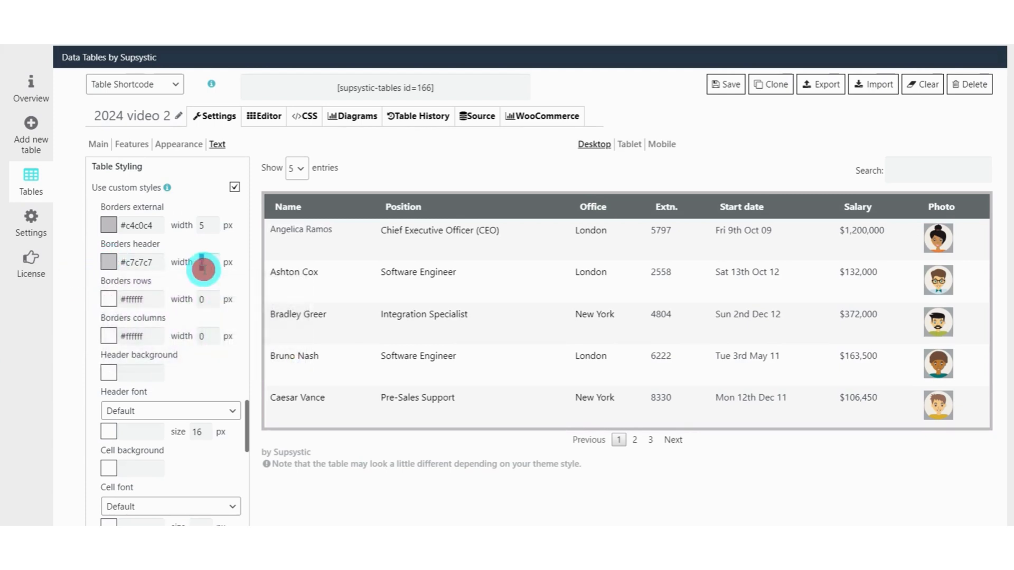
text(5)
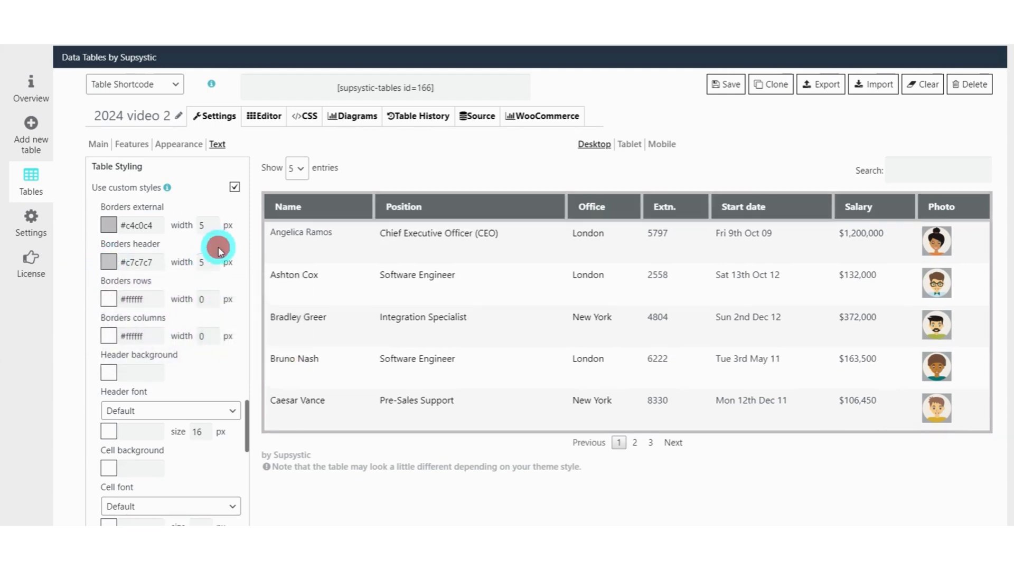
Reduce the widths of the header borders and the external borders to 2 px.
click(204, 257)
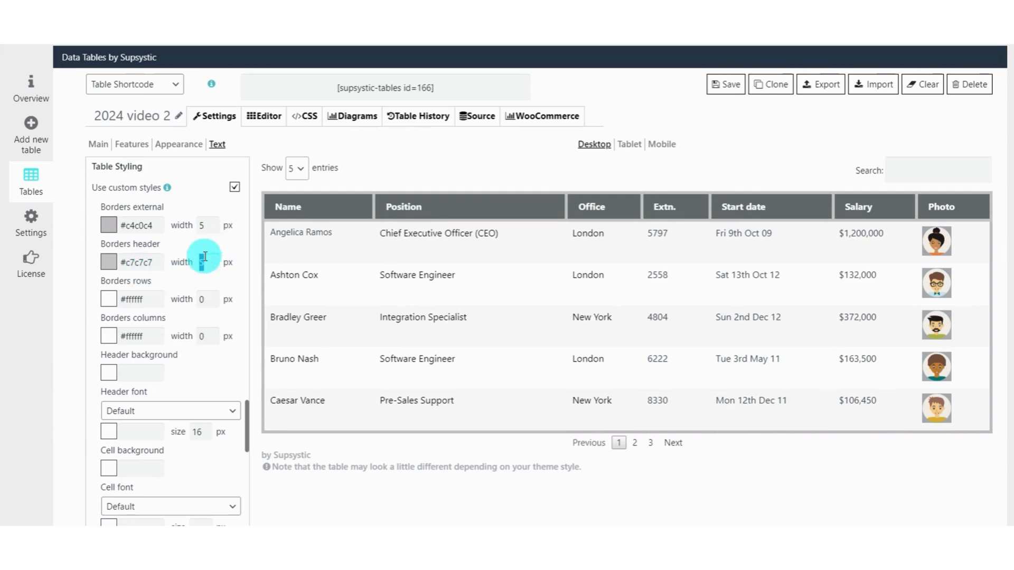
click(221, 253)
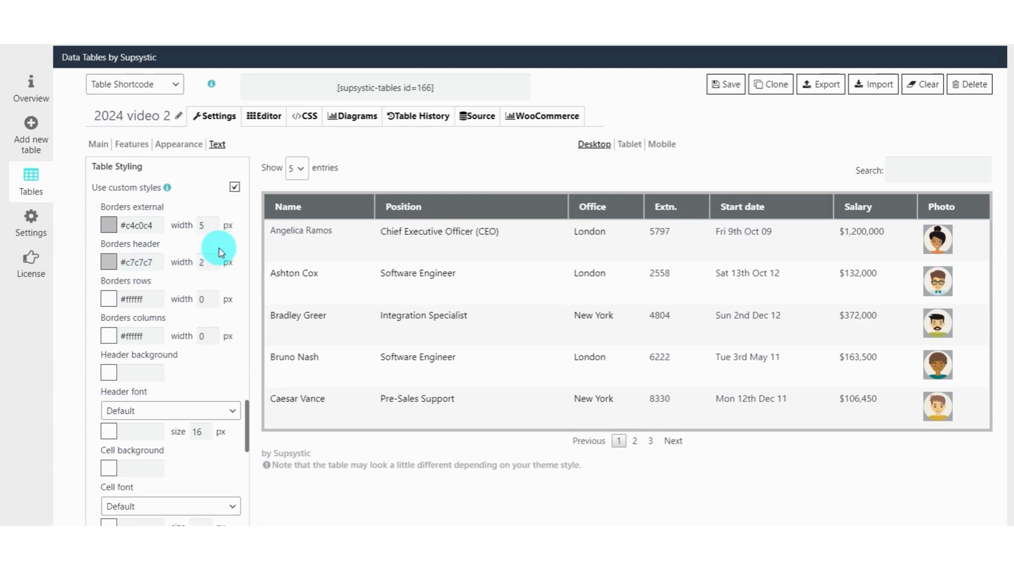
click(209, 229)
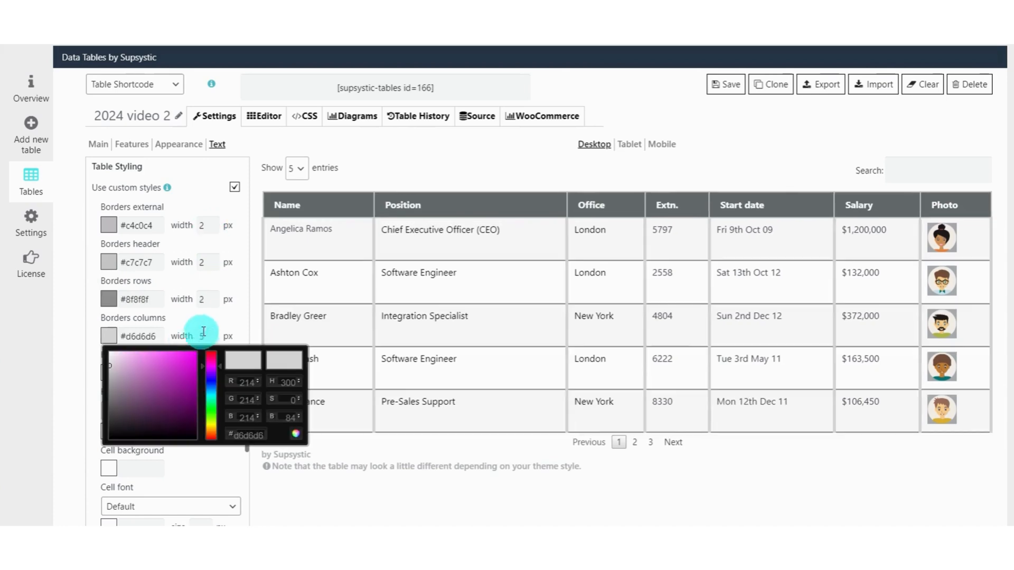
Set the width of the column borders to 2 px.
click(205, 335)
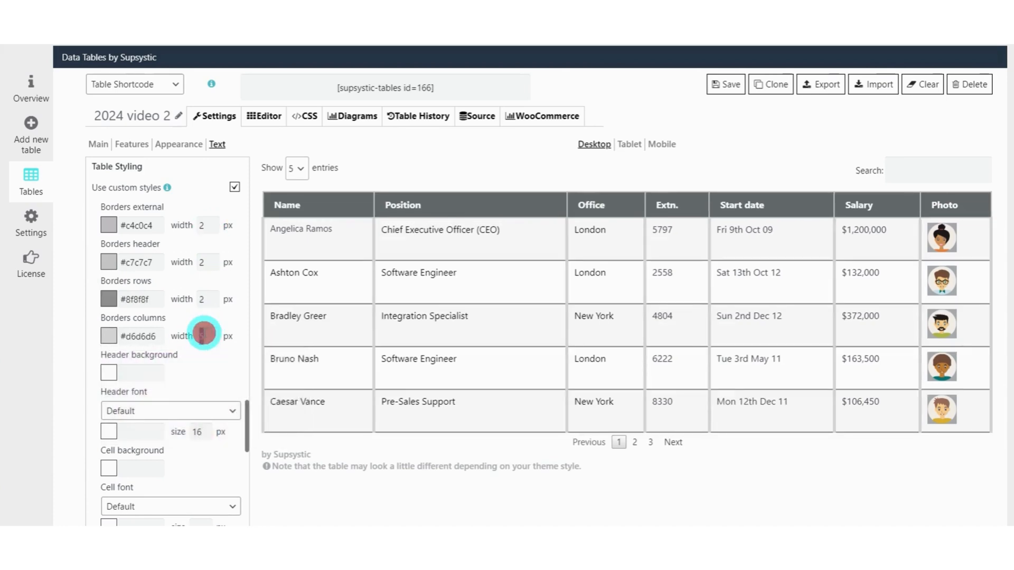
text(2)
click(211, 319)
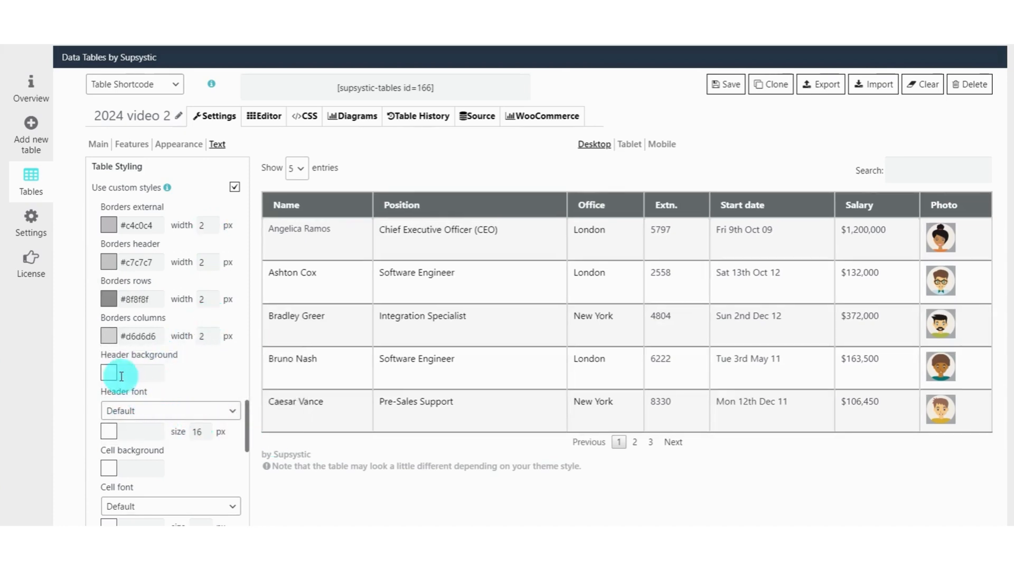
Set the header background color to #5e5e5e and view the header font choices, keeping Default.
click(108, 372)
drag(143, 396, 110, 448)
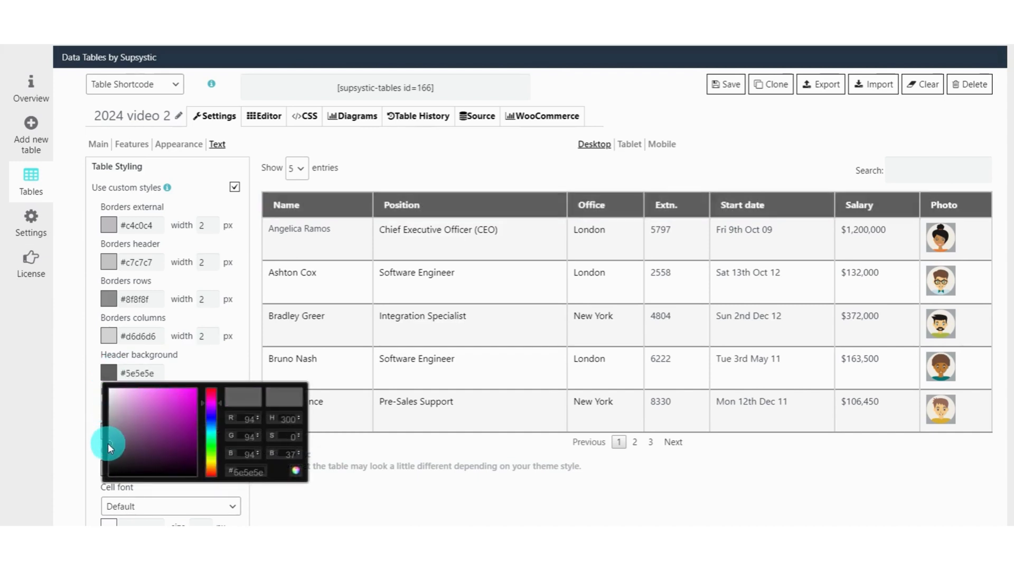
click(84, 369)
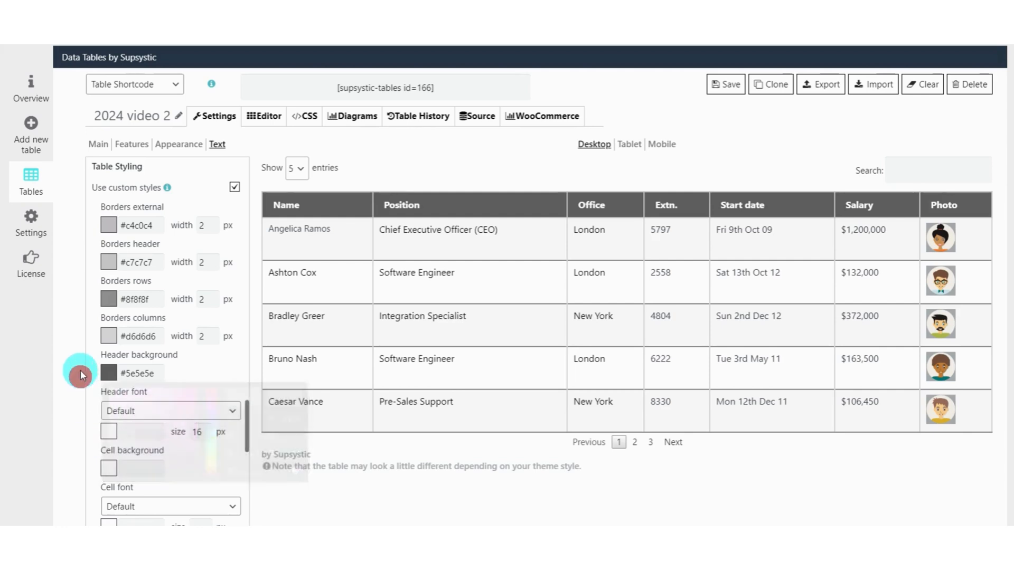
click(162, 416)
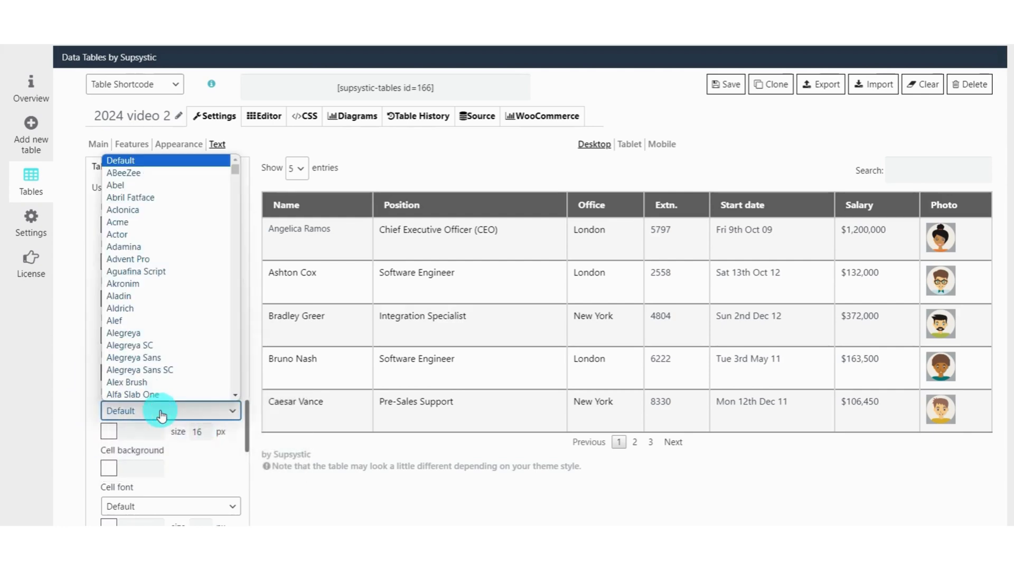
click(161, 416)
Set the cell background color to #ebe8eb and open the cell font choices.
click(139, 431)
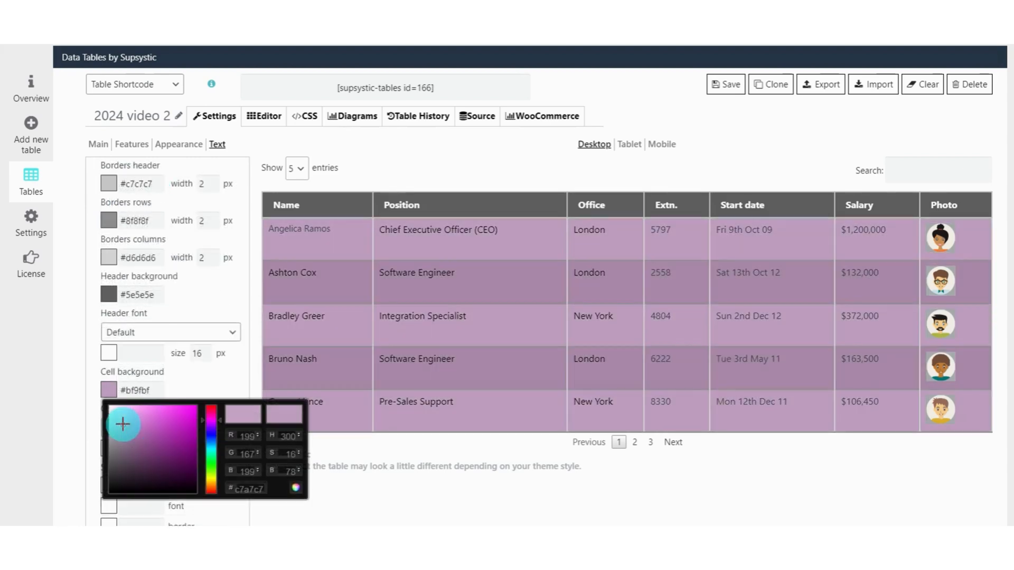
drag(123, 425, 111, 414)
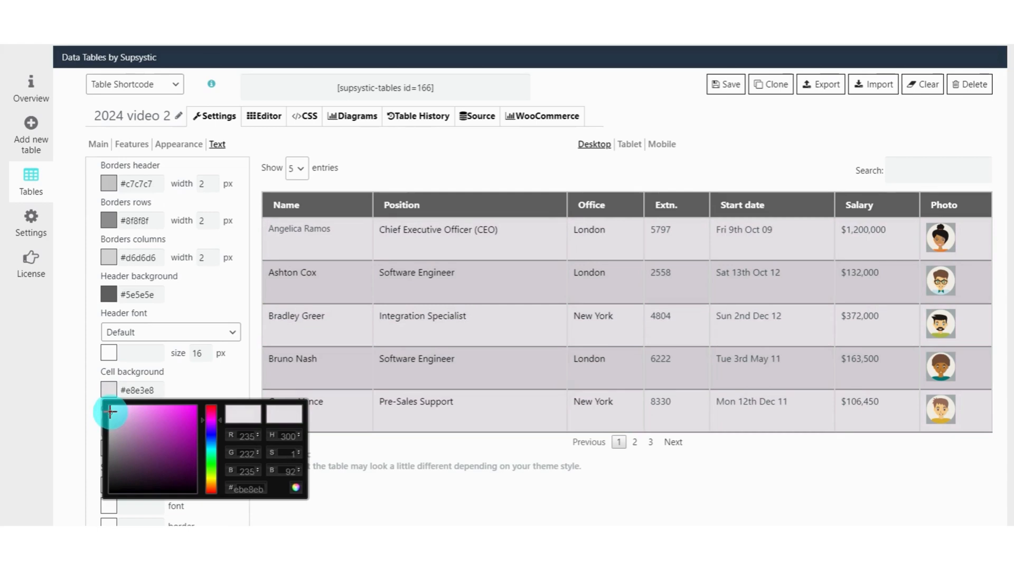
click(68, 371)
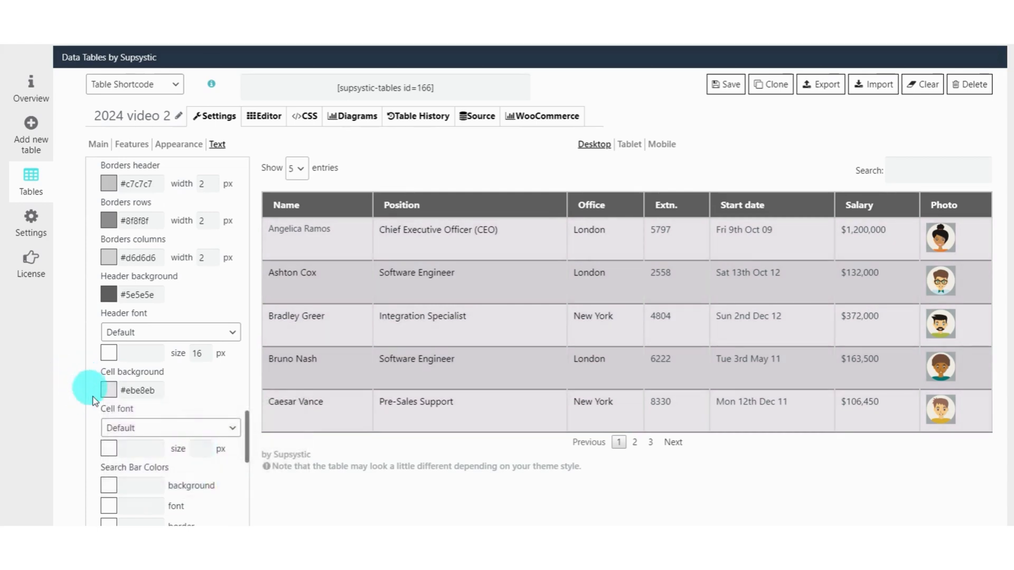
click(141, 429)
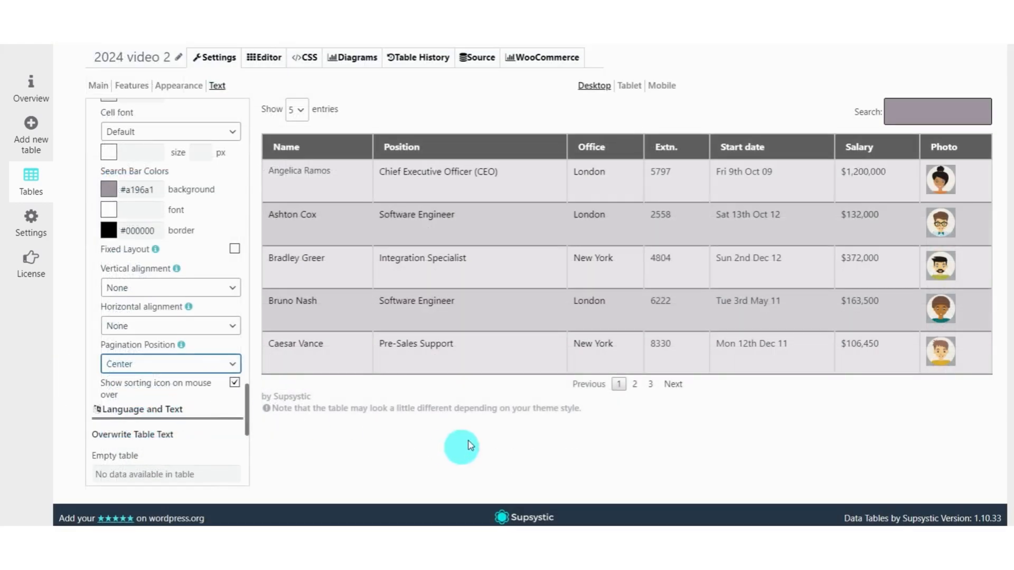
click(737, 33)
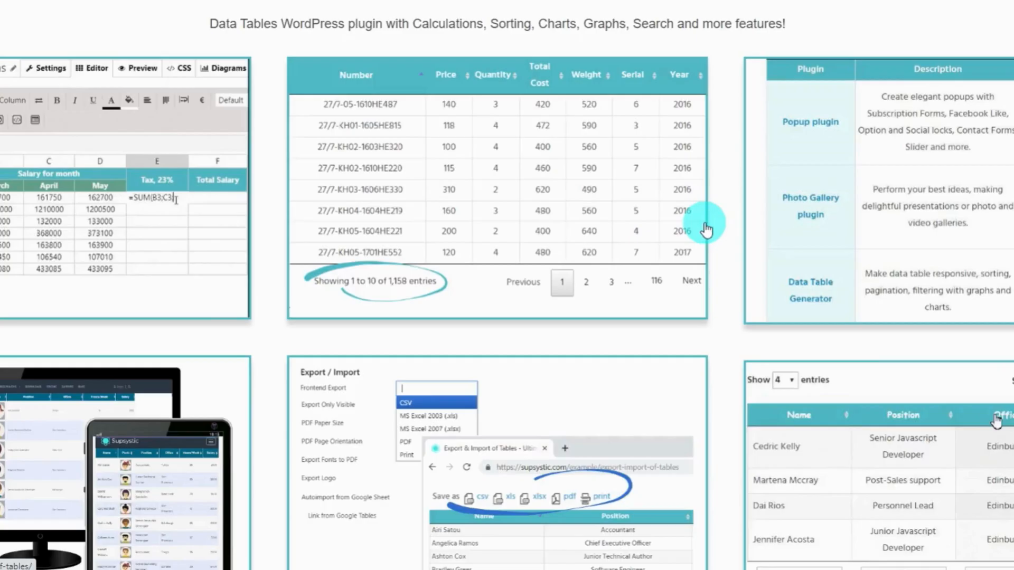
Browse the gallery of Supsystic table examples, including Export and Import and Charts & Diagrams.
scroll(702, 219, down, 3)
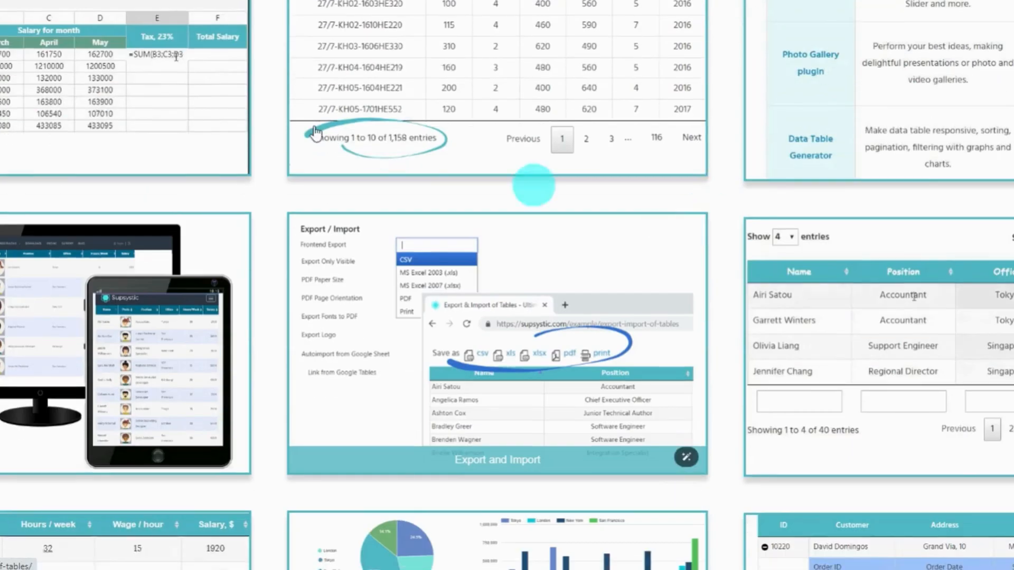
scroll(378, 169, down, 6)
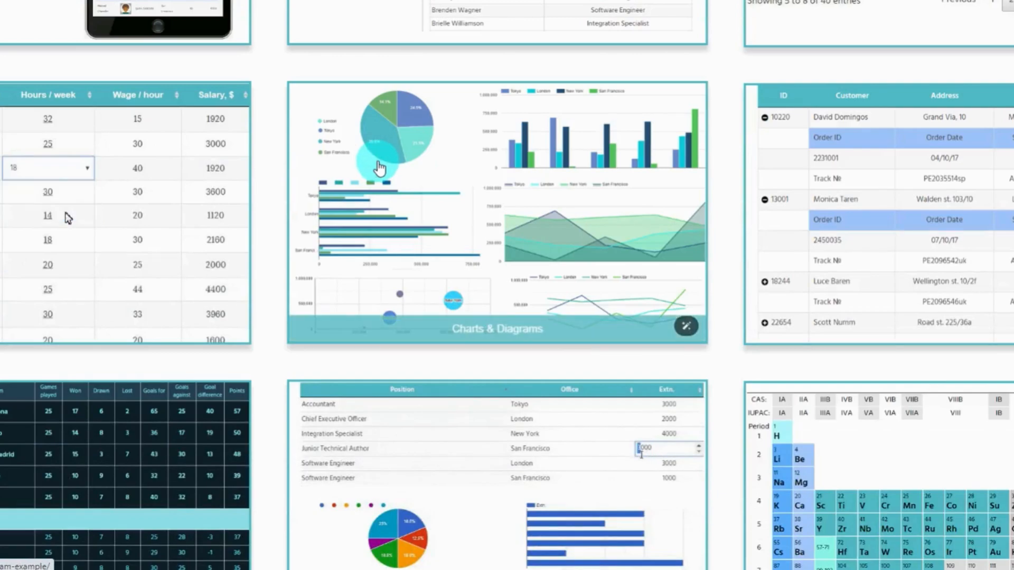
scroll(697, 254, down, 8)
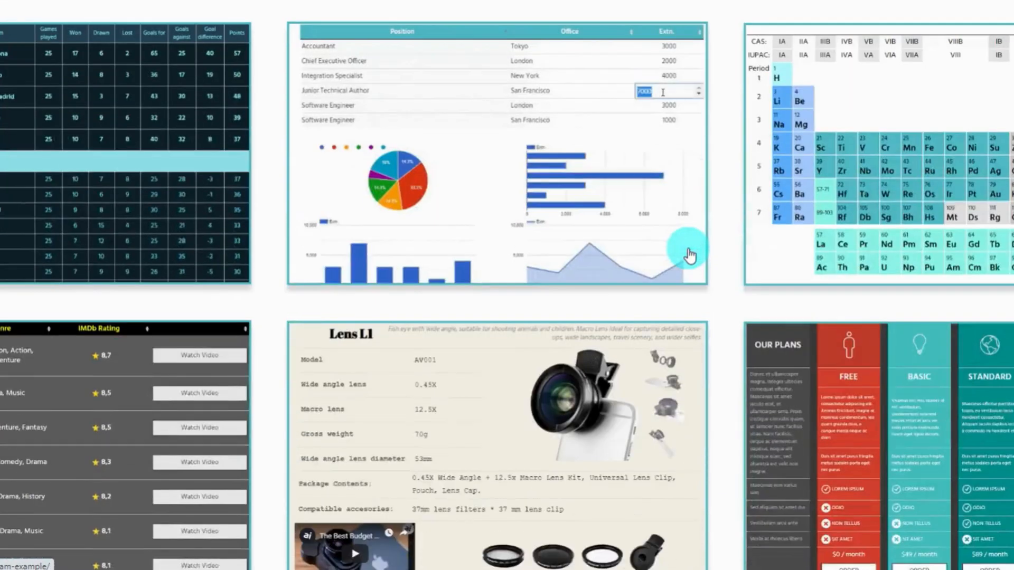
scroll(690, 256, up, 12)
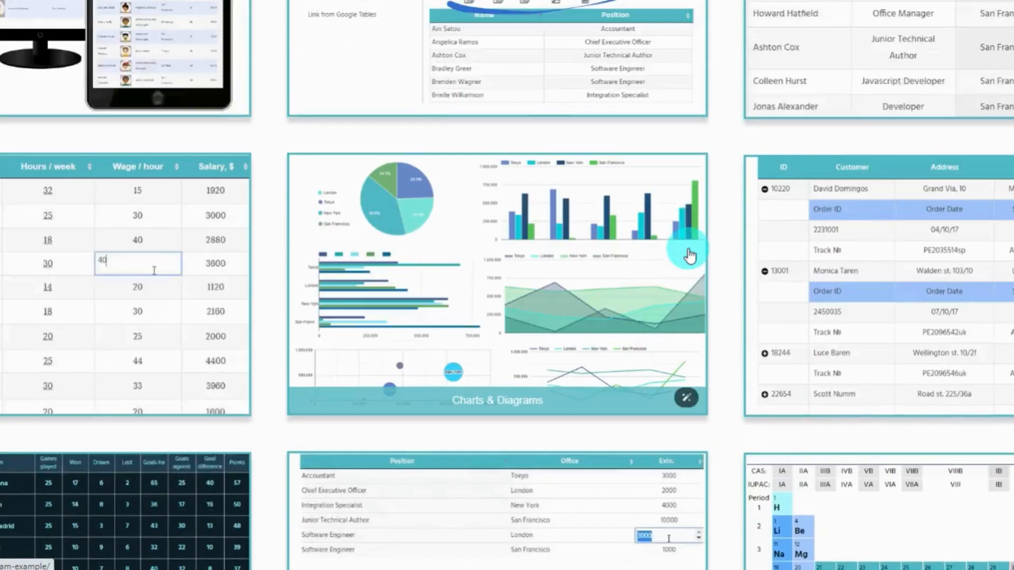